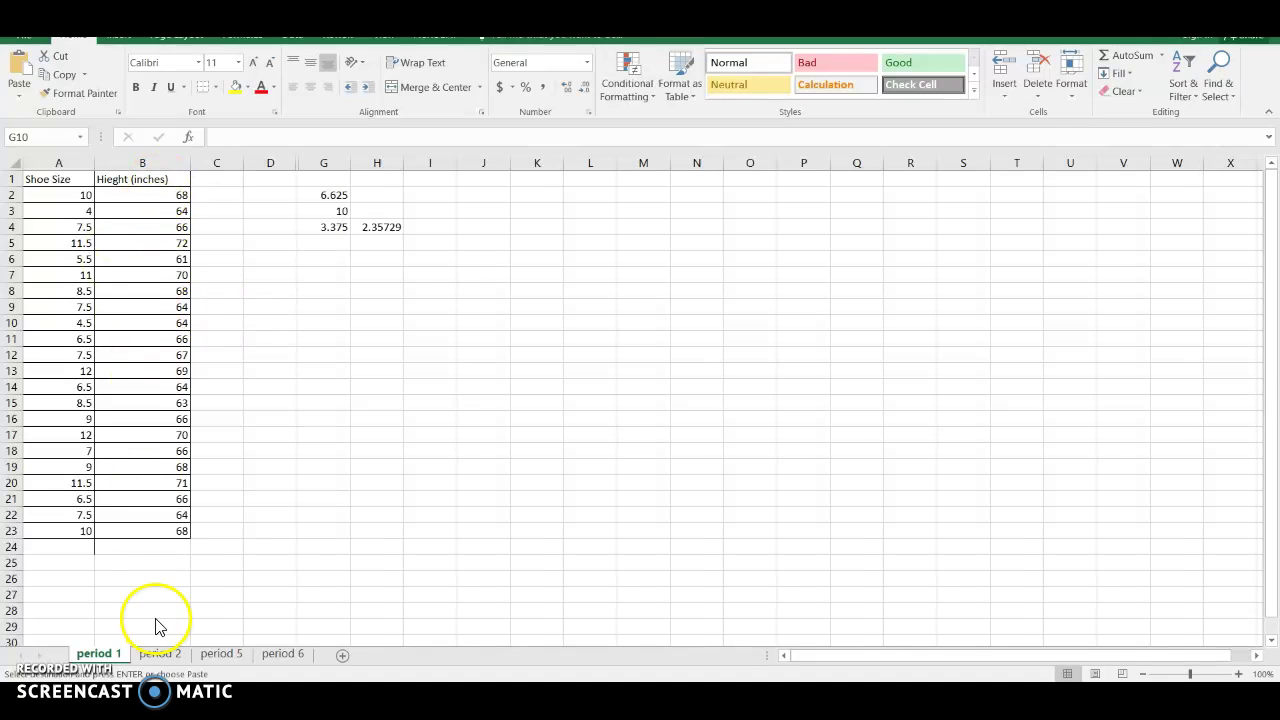
Check period 5 and 6, then review period 1's quartile, IQR and standard deviation formulas in G2–G4 and H4.
click(240, 658)
click(279, 658)
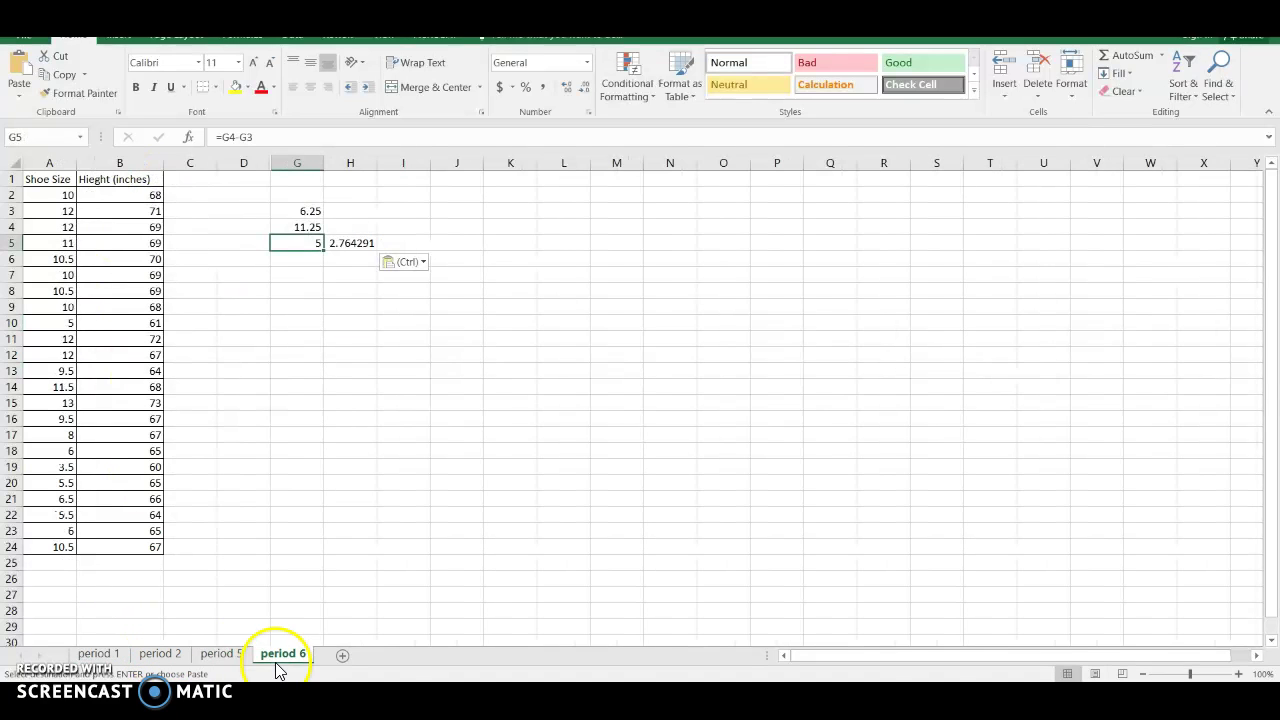
click(115, 658)
click(334, 196)
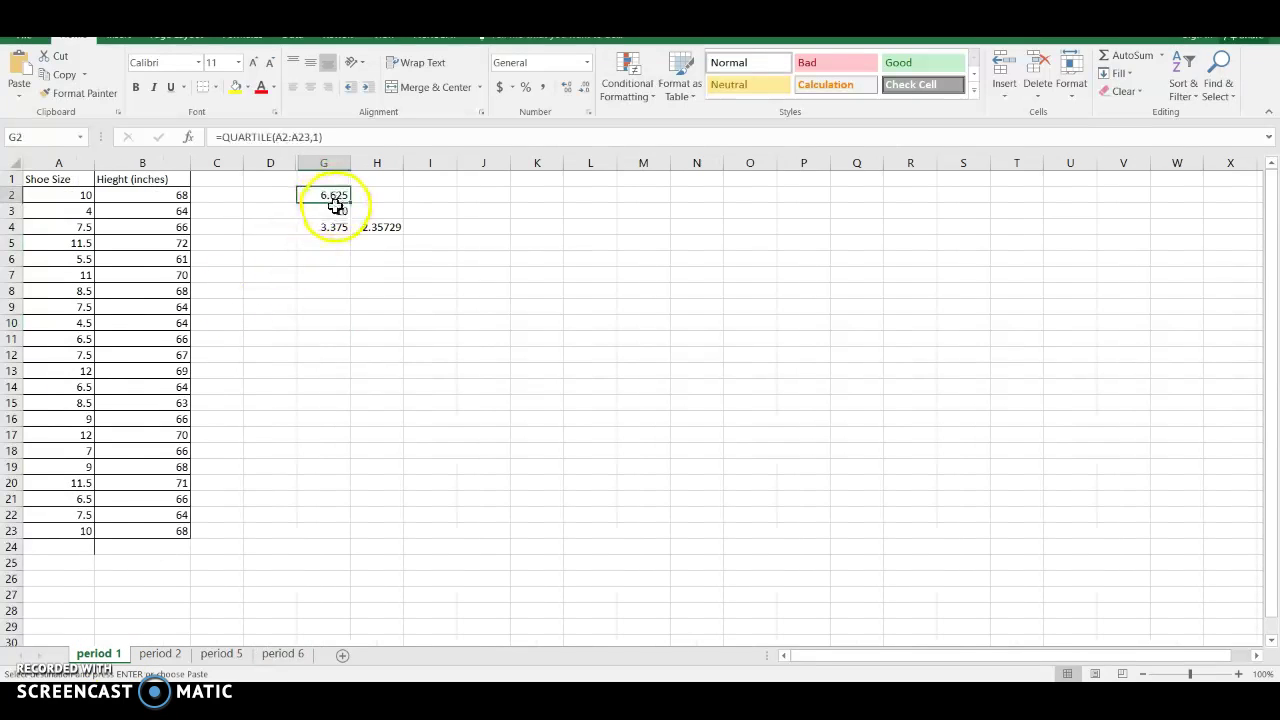
click(336, 210)
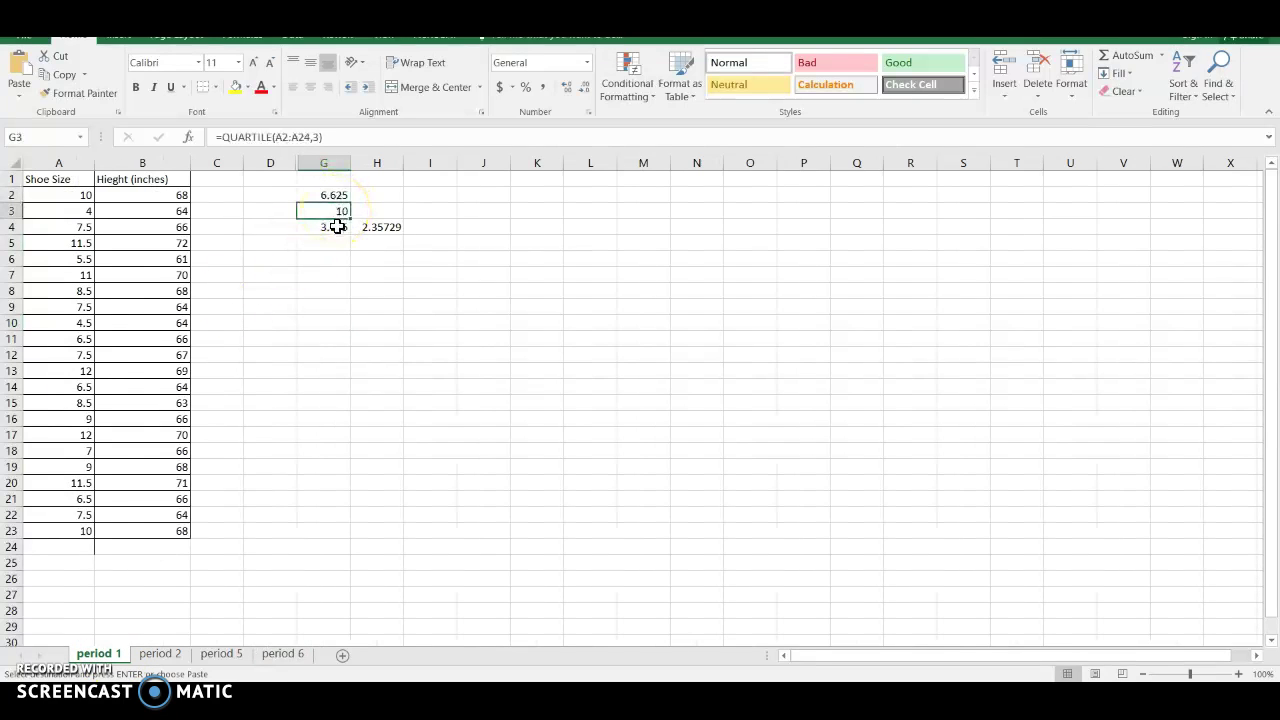
click(337, 227)
click(334, 196)
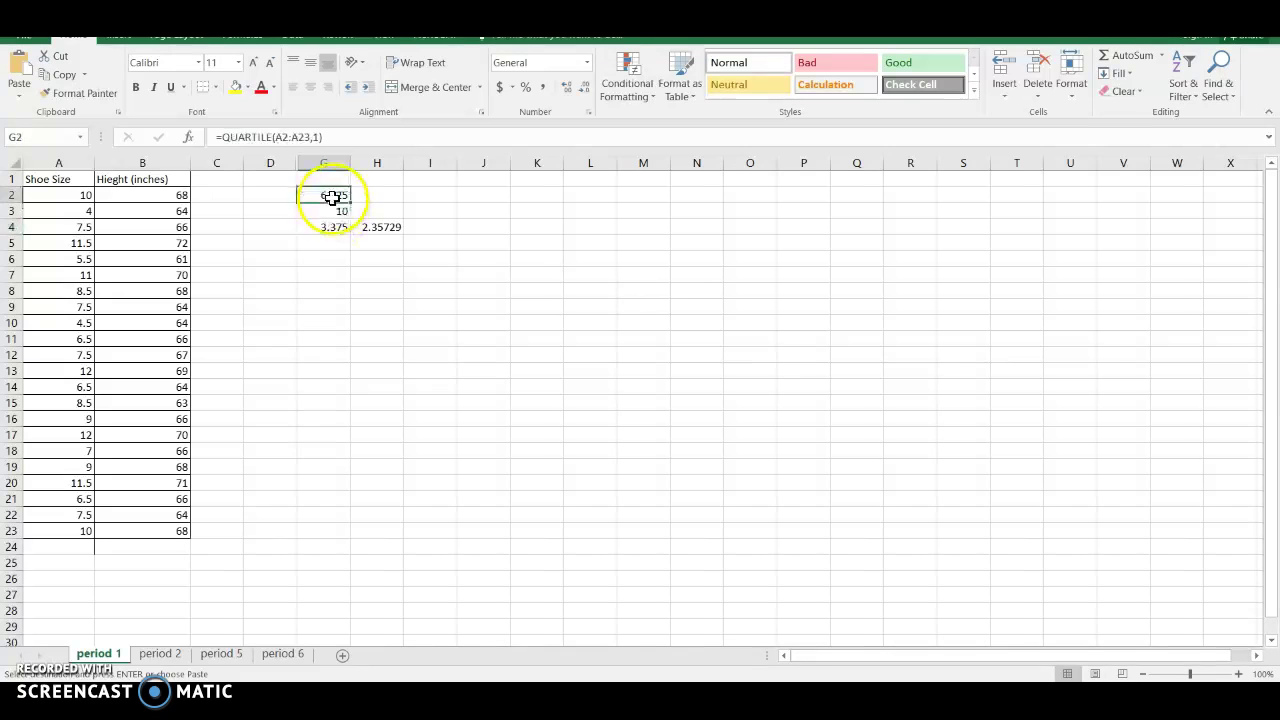
click(335, 203)
click(336, 196)
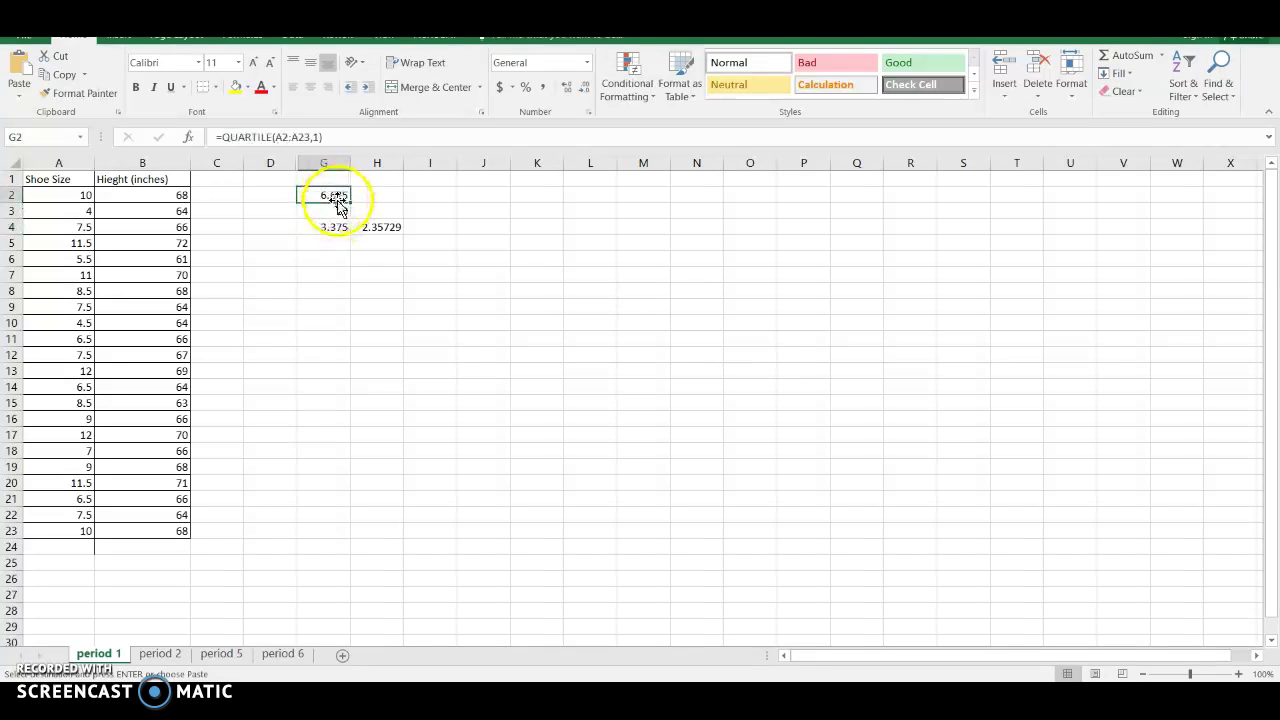
click(337, 228)
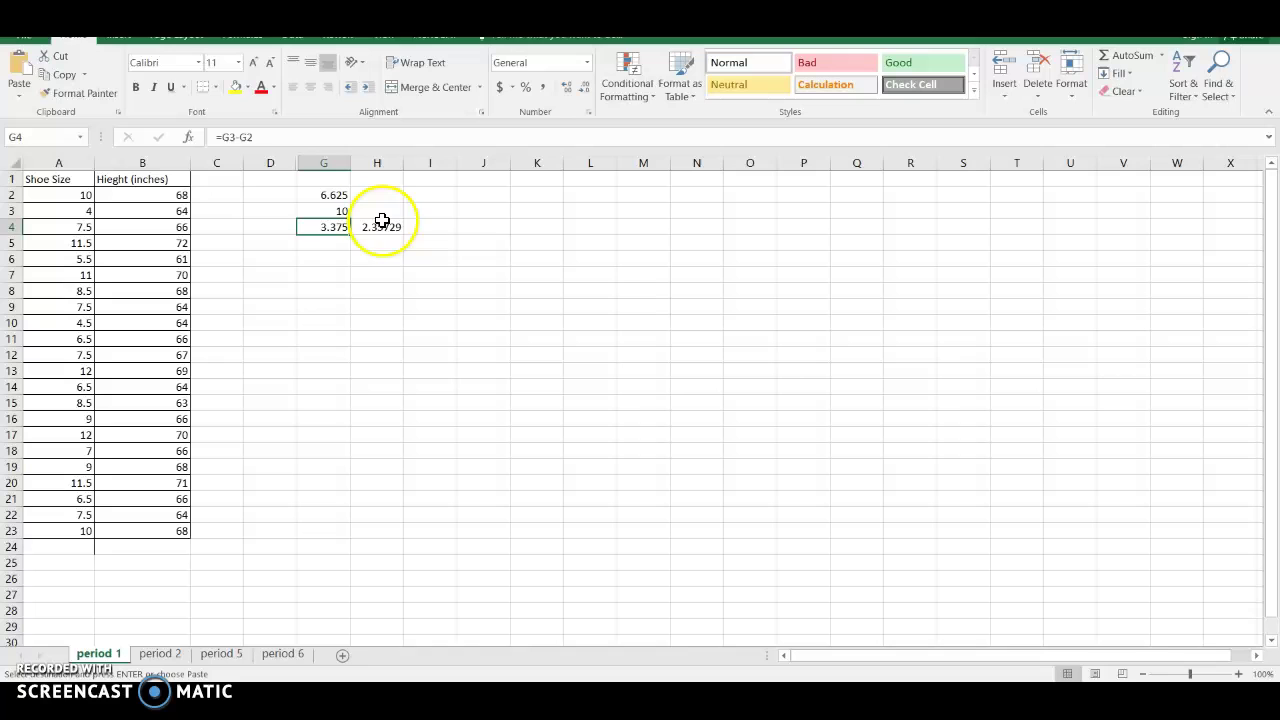
click(384, 228)
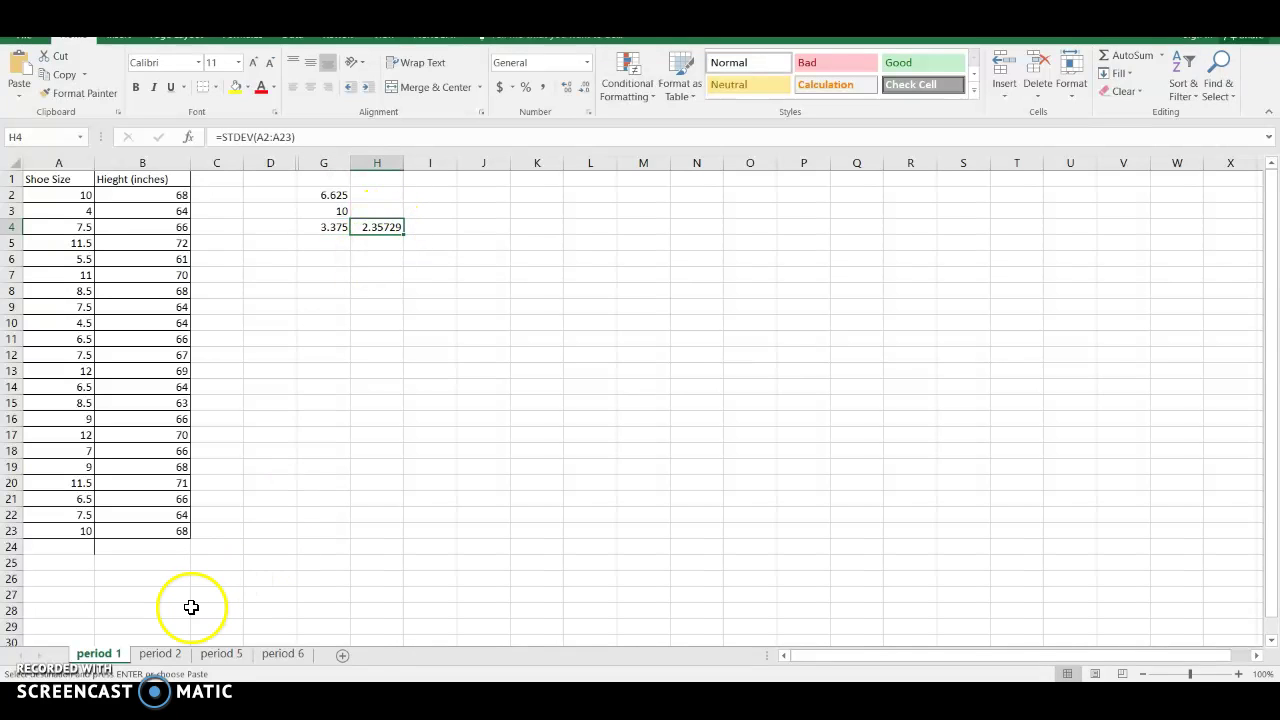
Look over the period 2, 5 and 6 sheets, dismissing a cell shortcut menu.
click(174, 658)
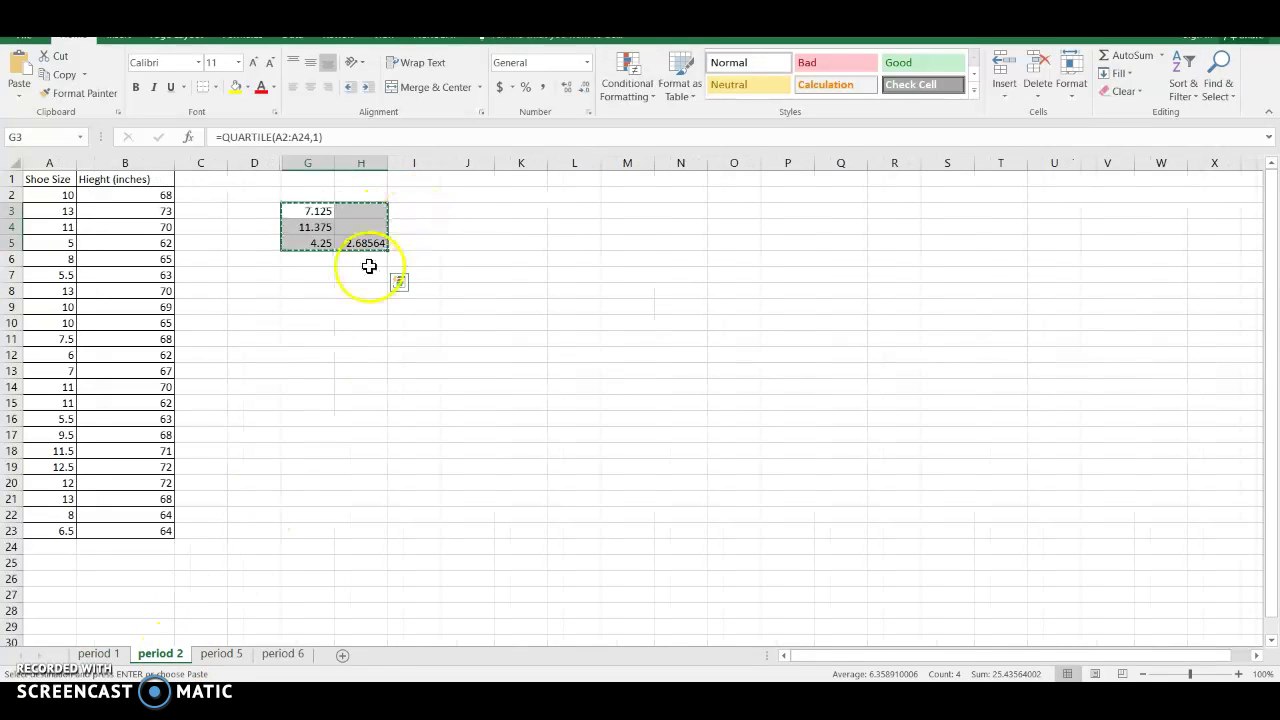
click(306, 321)
click(229, 656)
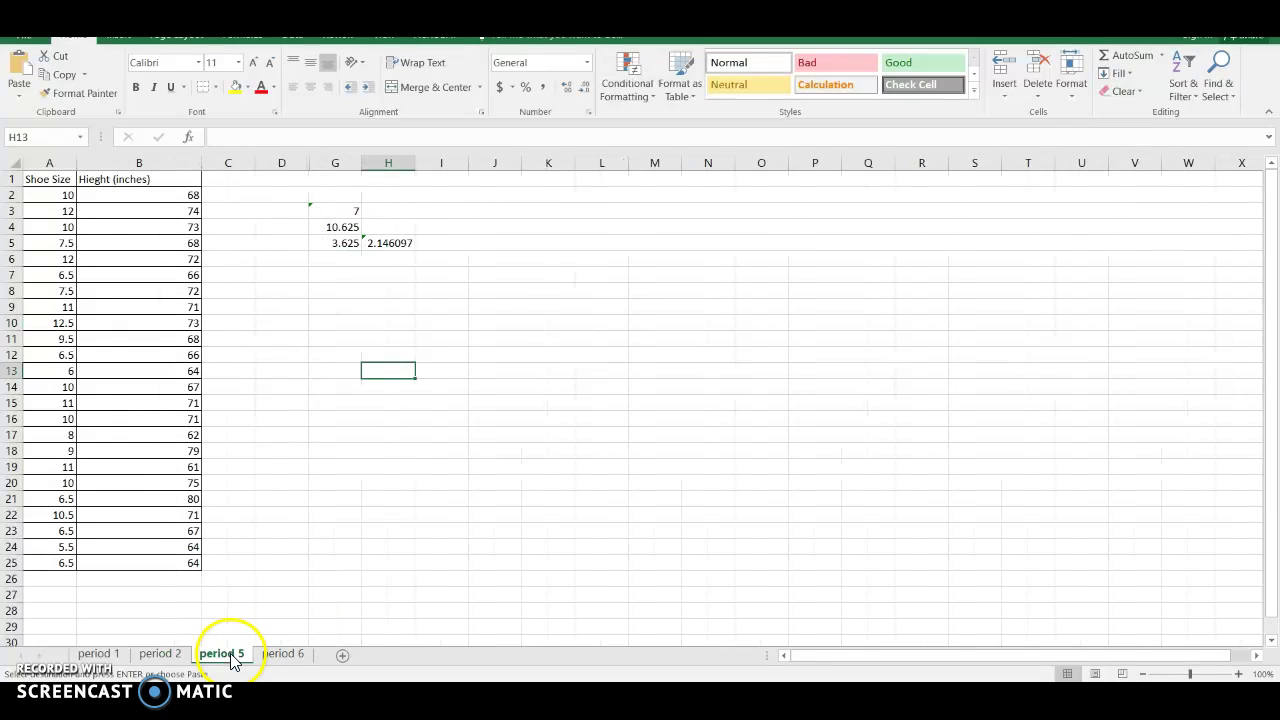
click(284, 655)
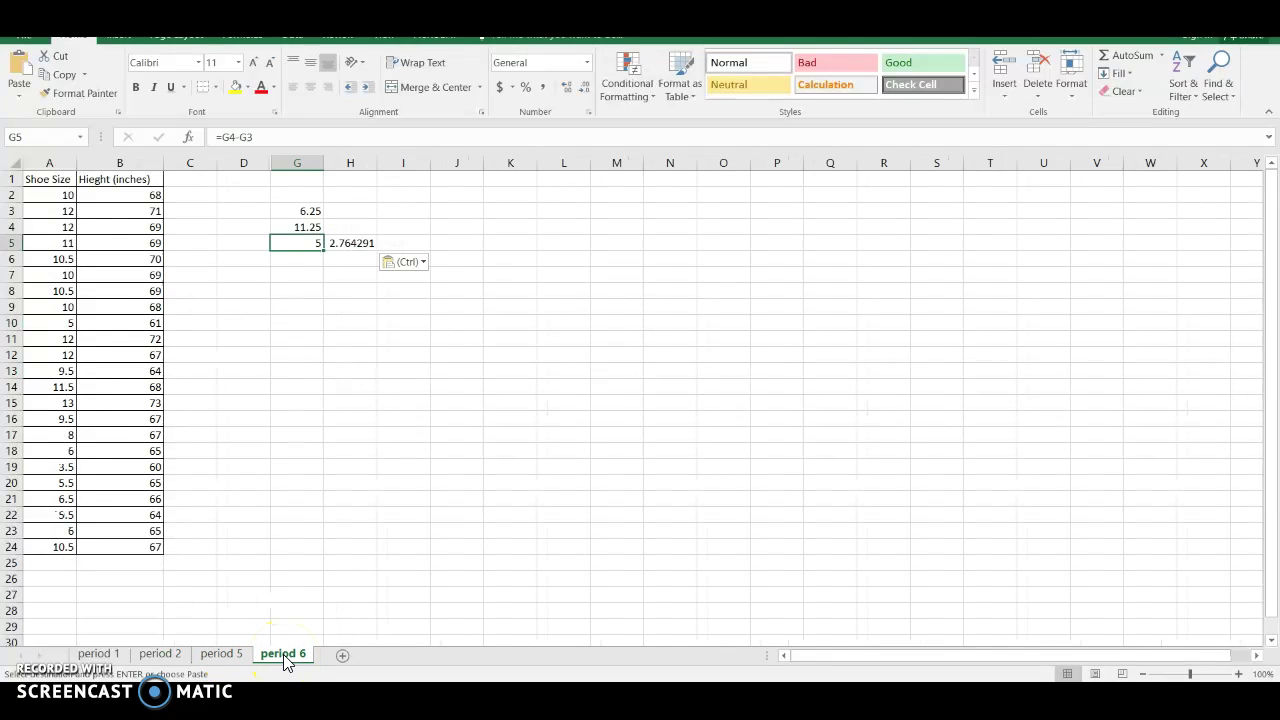
right_click(331, 317)
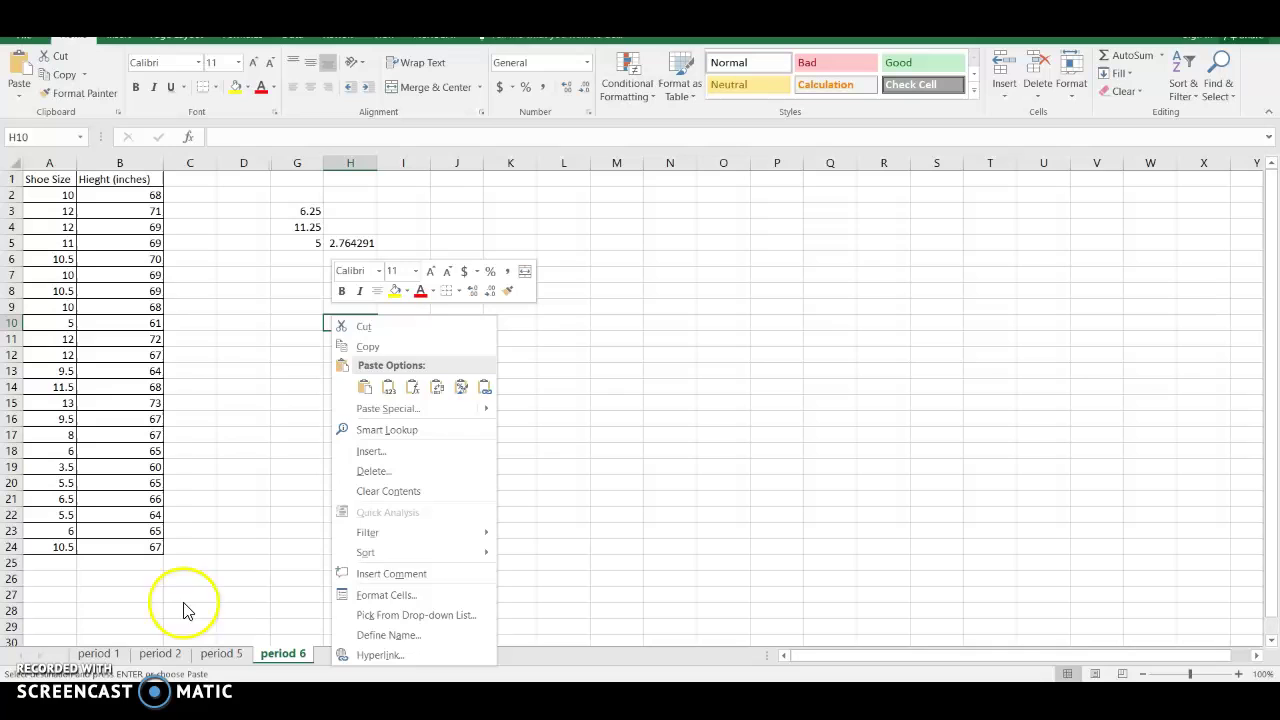
click(307, 363)
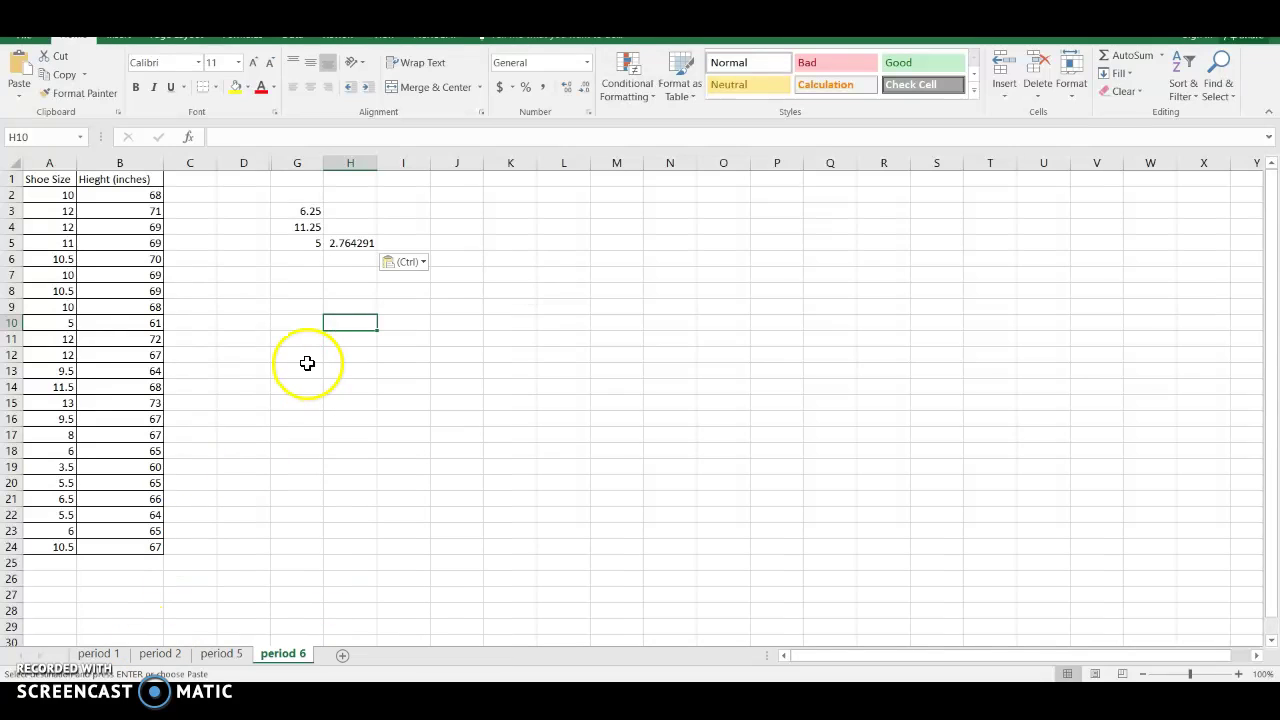
Inspect period 6's IQR in G5 and standard deviation in H5, then bring up the Outlook reply draft.
click(326, 244)
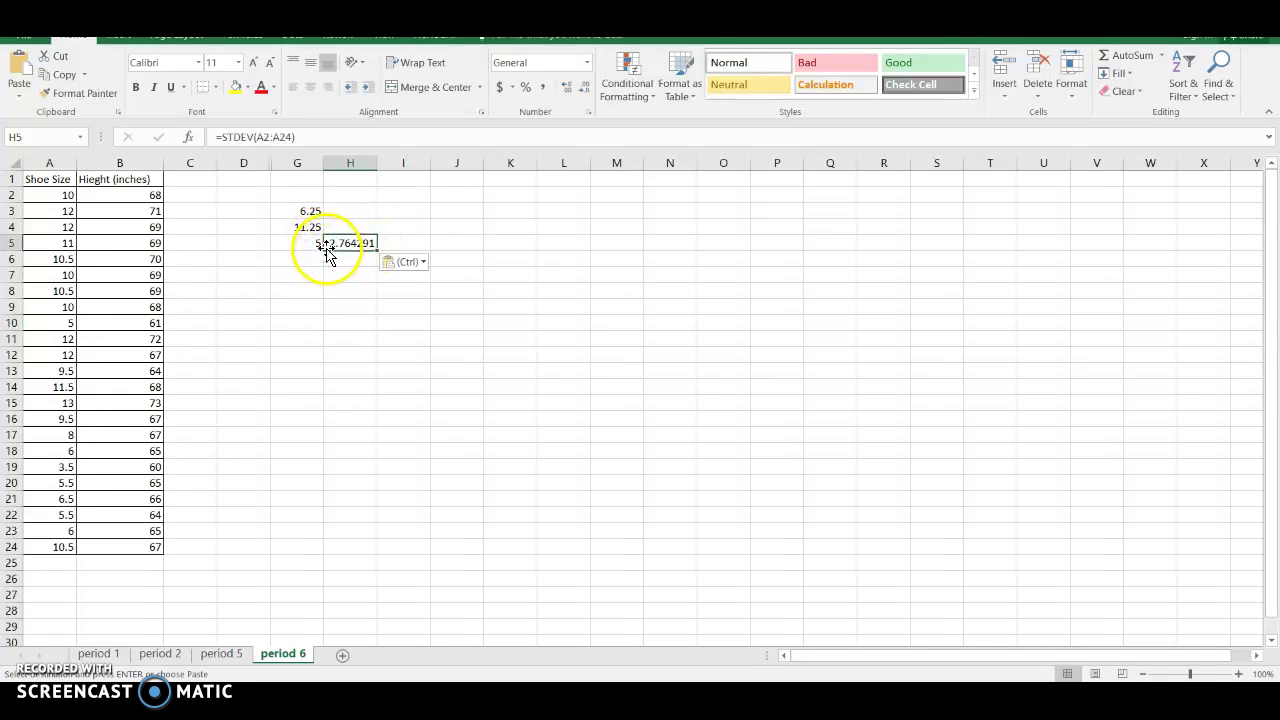
click(312, 247)
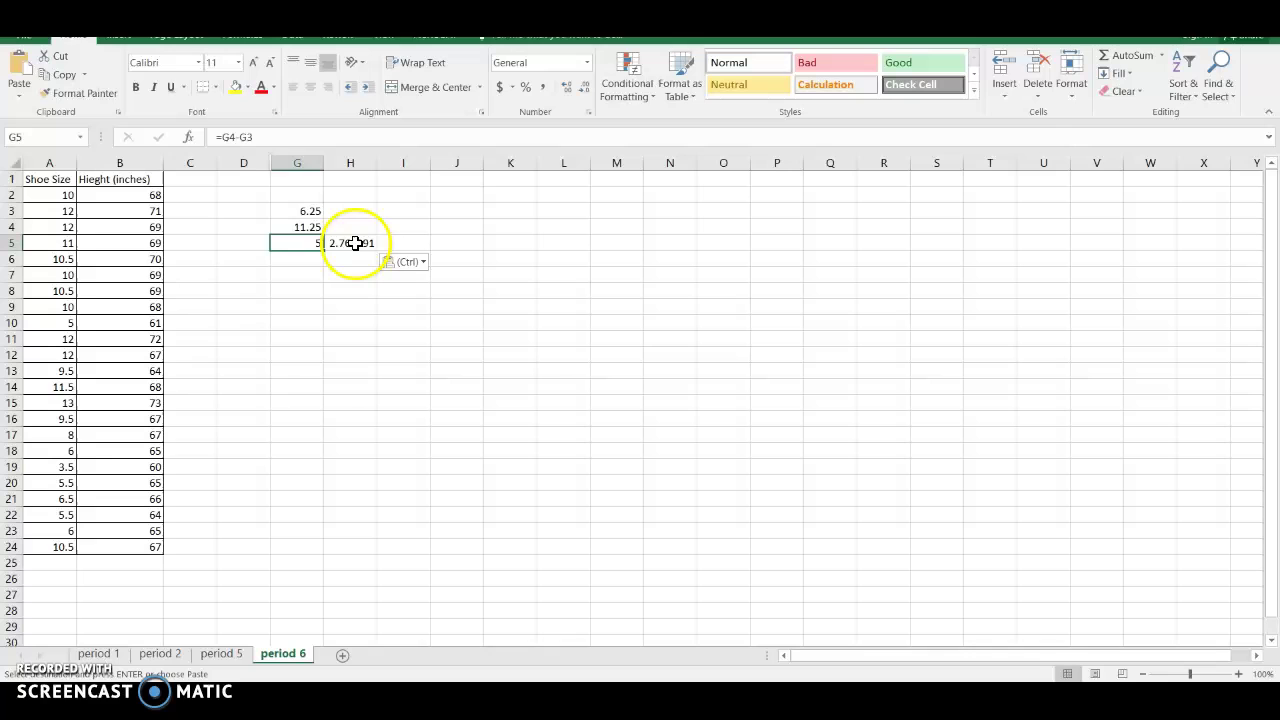
click(355, 243)
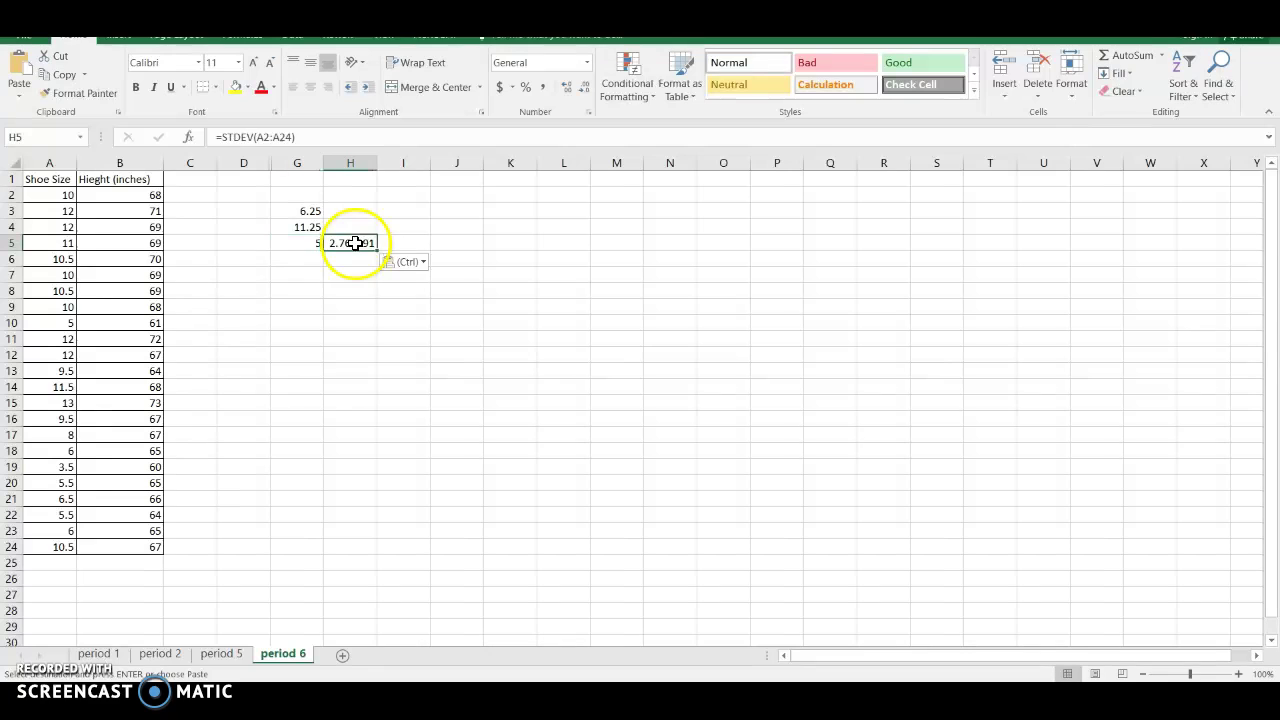
click(95, 654)
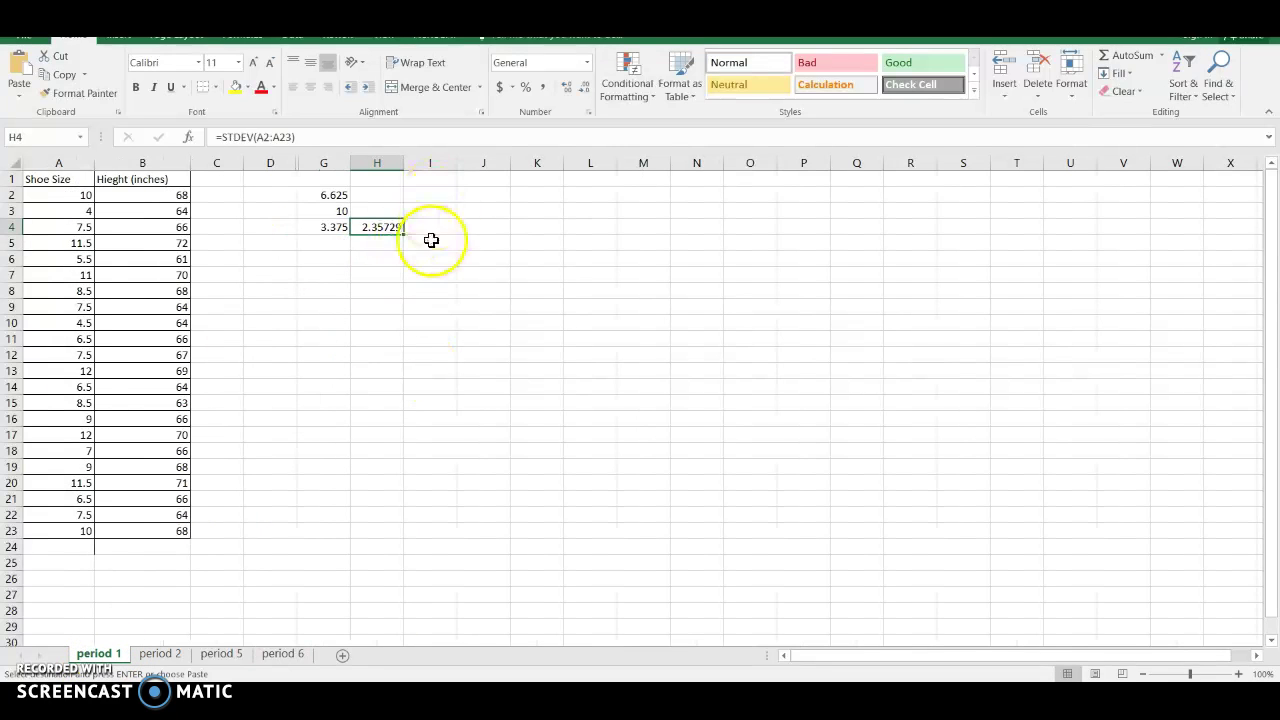
click(561, 354)
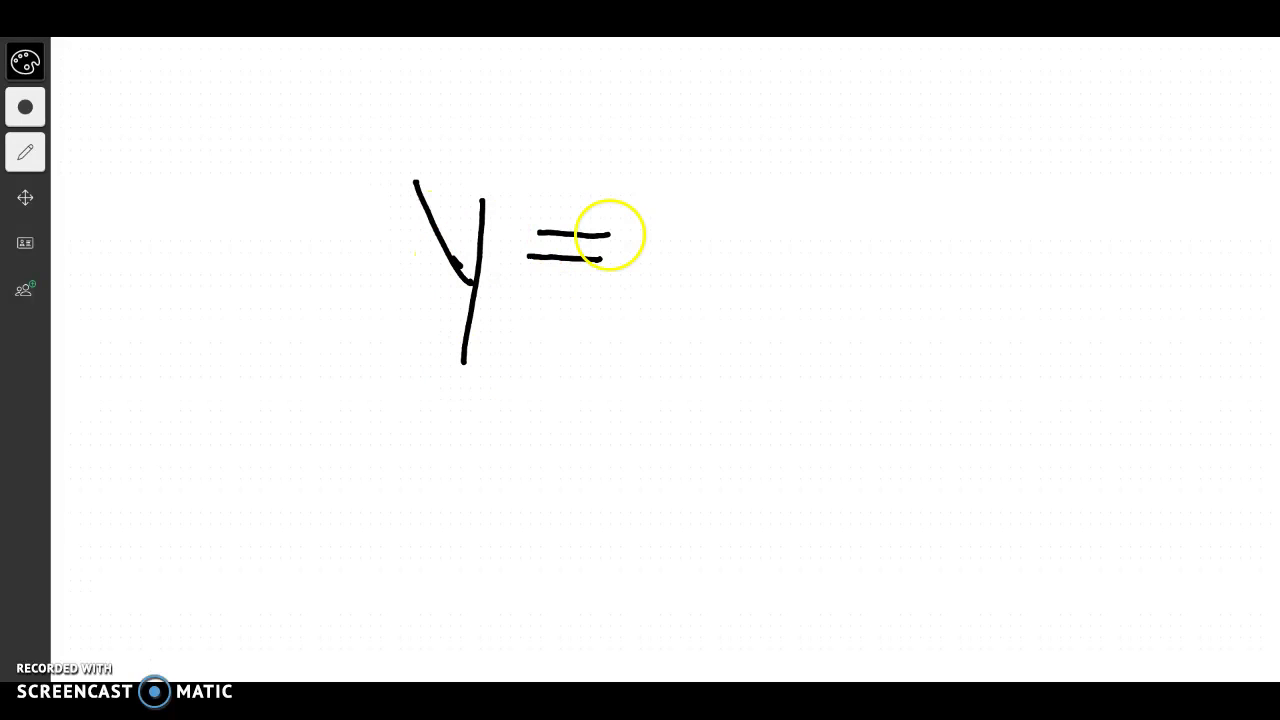
Handwrite y = kx and circle the k.
mouse_move(662, 180)
mouse_down()
mouse_move(682, 279)
mouse_move(743, 295)
mouse_up()
drag(808, 210, 868, 285)
drag(853, 210, 808, 294)
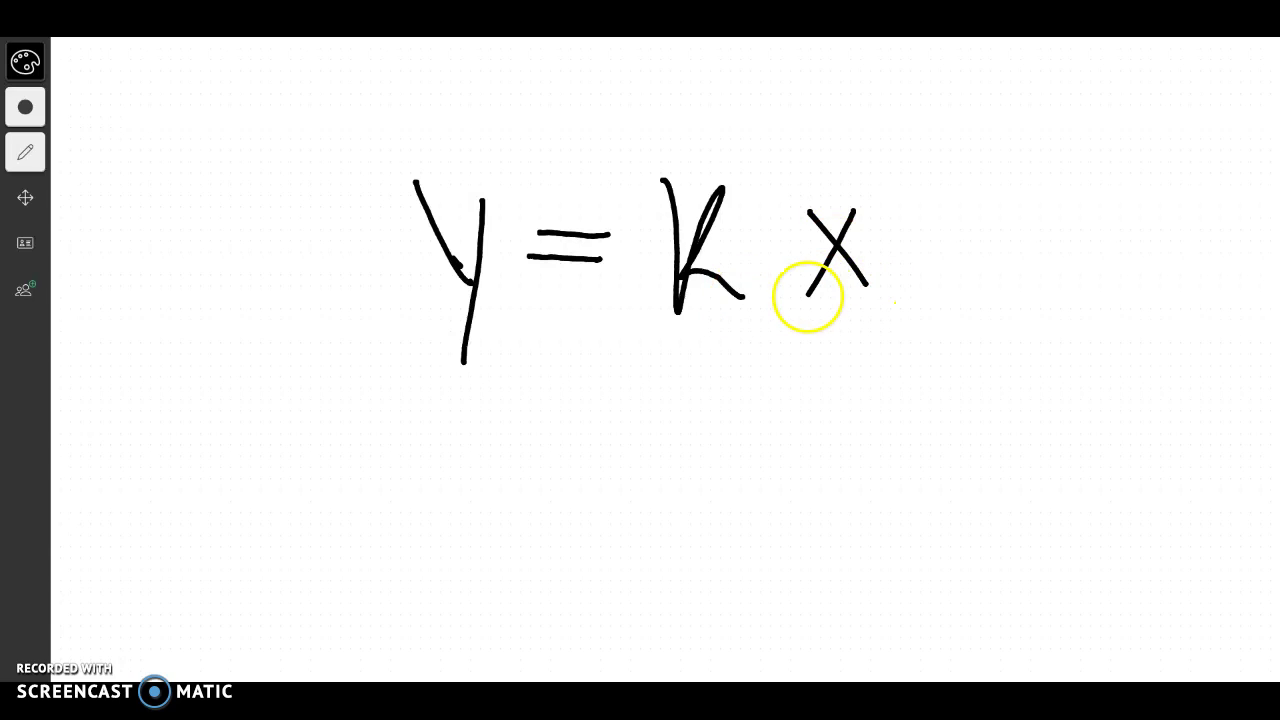
mouse_move(760, 145)
mouse_down()
mouse_move(735, 352)
mouse_move(665, 152)
mouse_up()
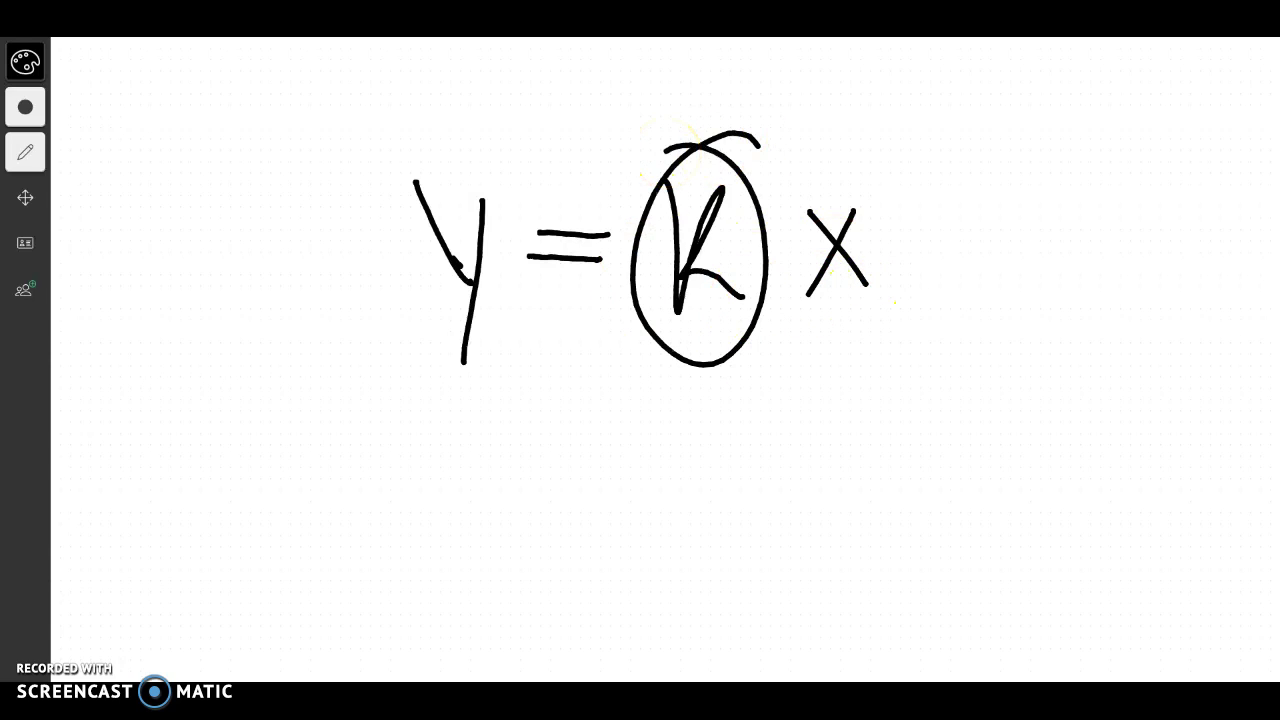
Write y/x = k below the first equation.
drag(238, 390, 285, 455)
mouse_move(283, 385)
mouse_down()
mouse_move(289, 514)
mouse_move(357, 507)
mouse_up()
click(331, 540)
drag(292, 545, 360, 597)
drag(333, 540, 308, 612)
drag(452, 519, 490, 530)
drag(441, 494, 500, 497)
drag(573, 459, 588, 553)
mouse_move(605, 468)
mouse_down()
mouse_move(600, 528)
mouse_move(650, 552)
mouse_up()
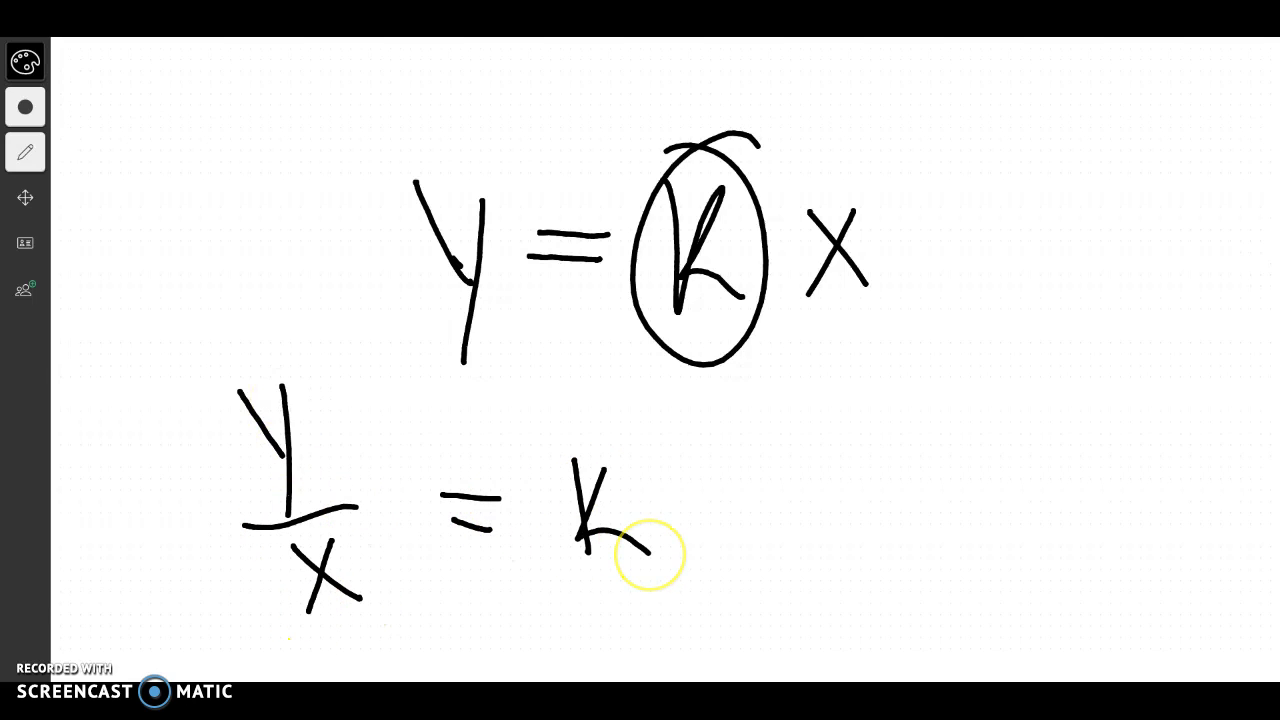
Write (IQR) on the right side of the board.
drag(905, 414, 975, 407)
mouse_move(940, 414)
mouse_down()
mouse_move(946, 471)
mouse_move(966, 466)
mouse_up()
click(1009, 409)
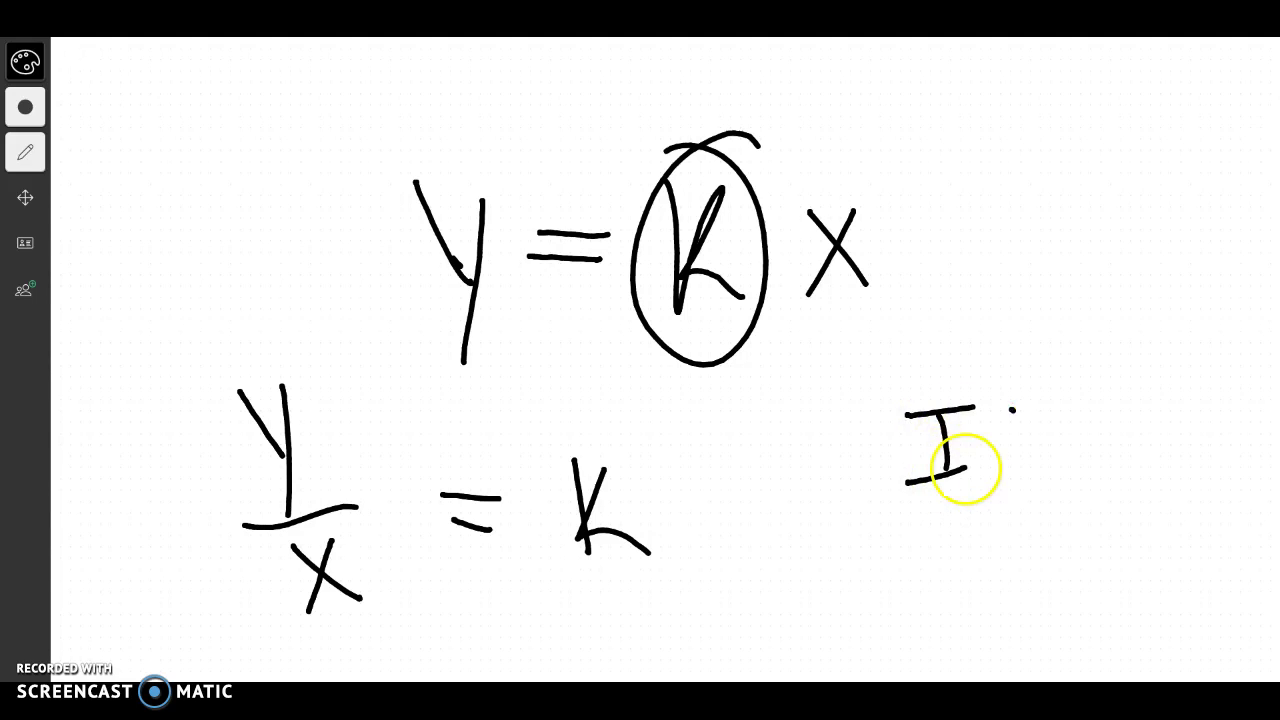
mouse_move(1008, 410)
mouse_down()
mouse_move(1012, 450)
mouse_move(1040, 466)
mouse_up()
click(1004, 443)
mouse_move(1058, 410)
mouse_down()
mouse_move(1062, 469)
mouse_move(1099, 467)
mouse_up()
drag(918, 370, 920, 512)
drag(1088, 368, 1106, 508)
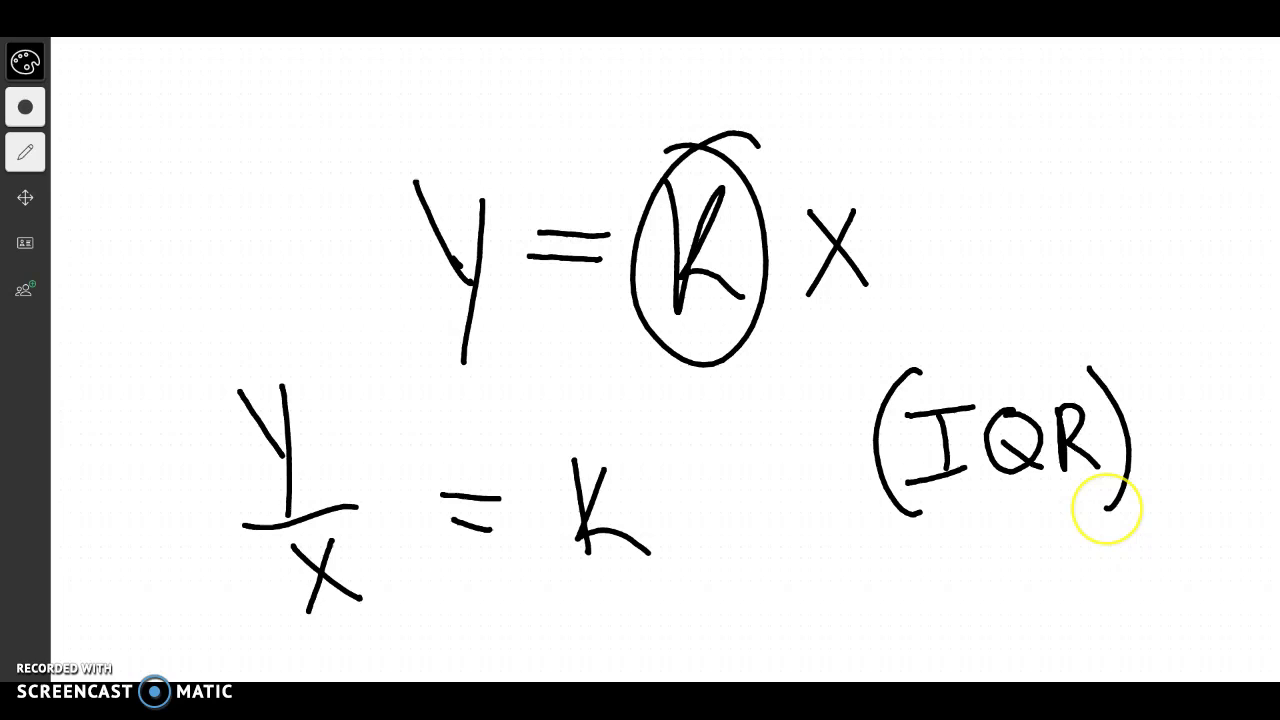
Write θ = k in front of (IQR) to form θ = k(IQR).
drag(812, 400, 822, 492)
mouse_move(845, 408)
mouse_down()
mouse_move(824, 490)
mouse_move(860, 485)
mouse_up()
drag(730, 461, 775, 463)
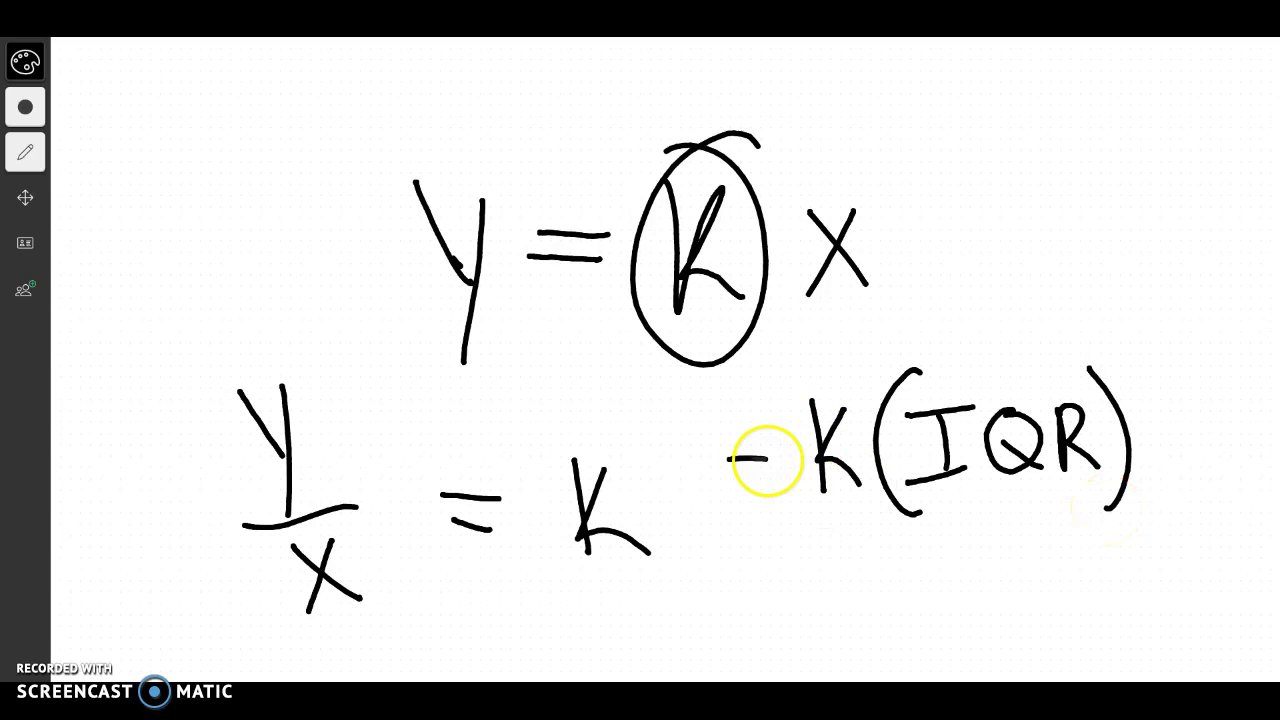
drag(717, 432, 770, 431)
mouse_move(650, 440)
mouse_down()
mouse_move(680, 463)
mouse_move(640, 386)
mouse_up()
drag(620, 425, 700, 401)
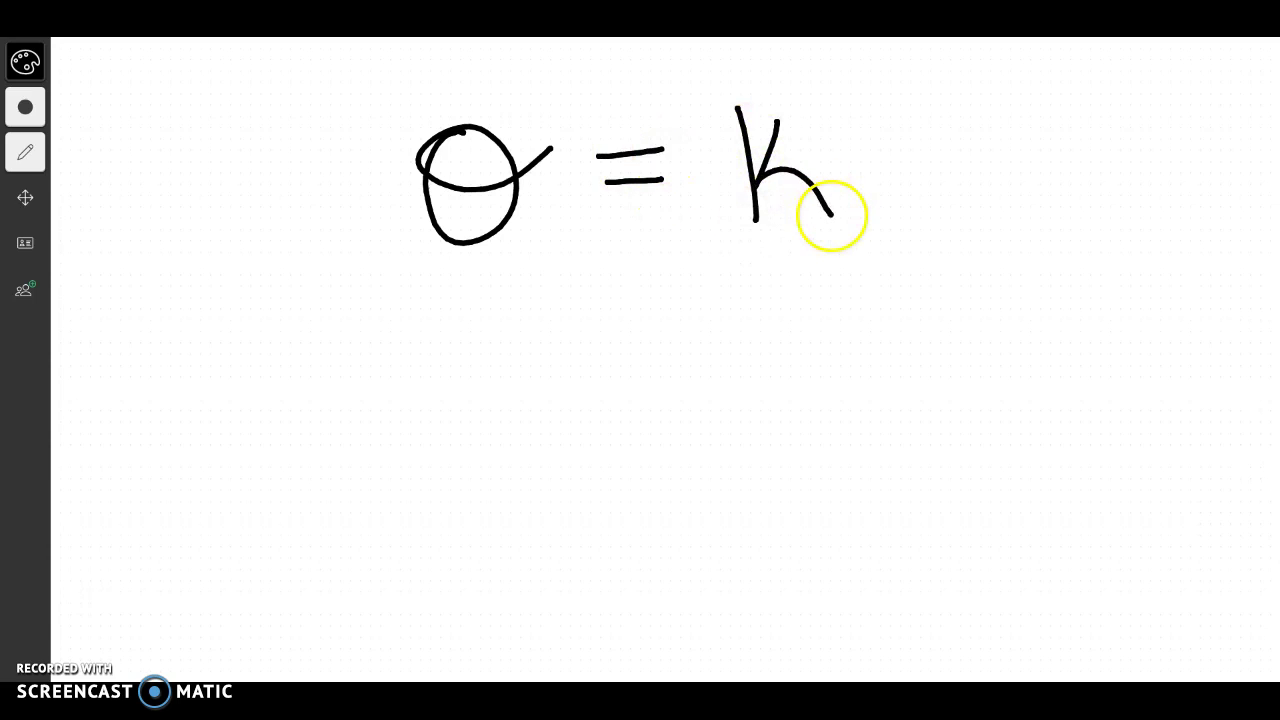
Write k(IQR) after θ = to complete θ = k(IQR) on the fresh board.
drag(894, 82, 915, 228)
mouse_move(912, 121)
mouse_down()
mouse_move(970, 118)
mouse_move(940, 200)
mouse_up()
drag(916, 202, 986, 194)
drag(1030, 102, 1094, 209)
drag(1122, 105, 1124, 212)
mouse_move(1124, 112)
mouse_down()
mouse_move(1150, 94)
mouse_move(1180, 200)
mouse_up()
mouse_move(524, 372)
mouse_down()
mouse_move(534, 350)
mouse_move(636, 345)
mouse_up()
Write the fraction θ over IQR beneath the equation.
drag(497, 506, 672, 467)
drag(529, 548, 612, 527)
mouse_move(572, 536)
mouse_down()
mouse_move(560, 600)
mouse_move(622, 580)
mouse_up()
drag(650, 522, 652, 525)
drag(642, 538, 684, 570)
mouse_move(700, 514)
mouse_down()
mouse_move(712, 575)
mouse_move(748, 551)
mouse_up()
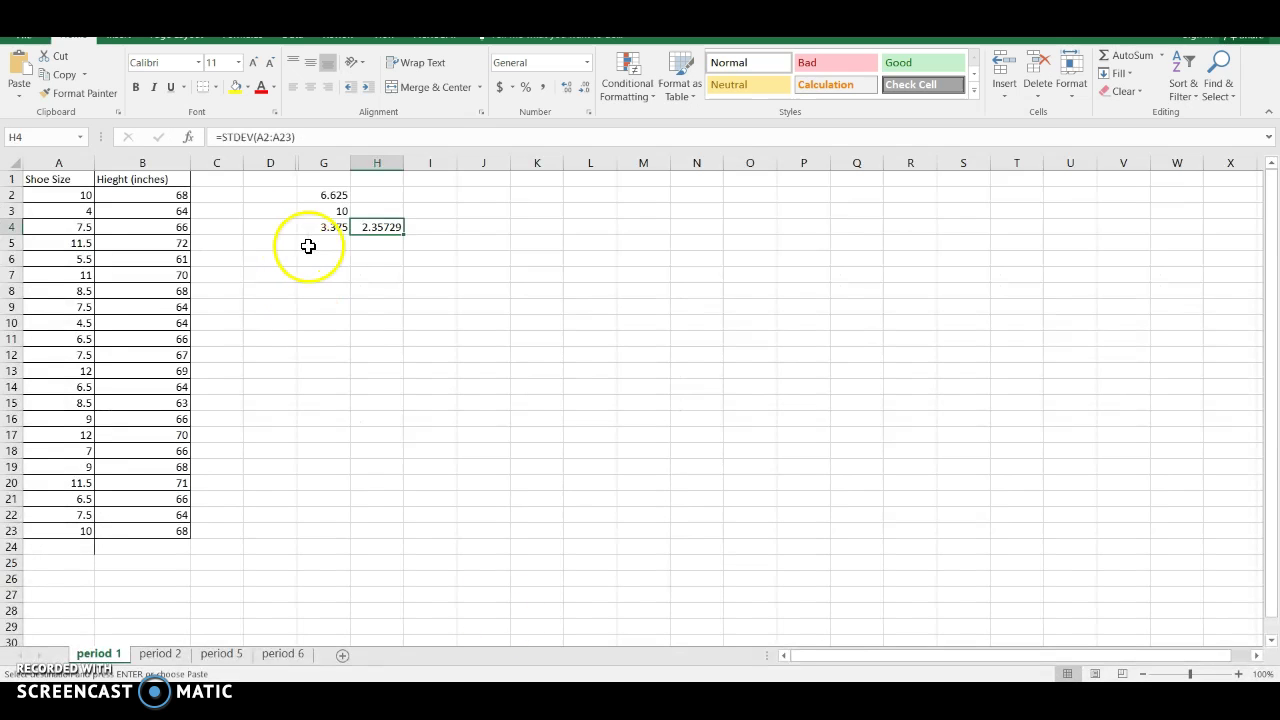
Enter =H4/G4 in G6 on period 1, giving the standard deviation/IQR ratio 0.698456.
click(341, 255)
text(=)
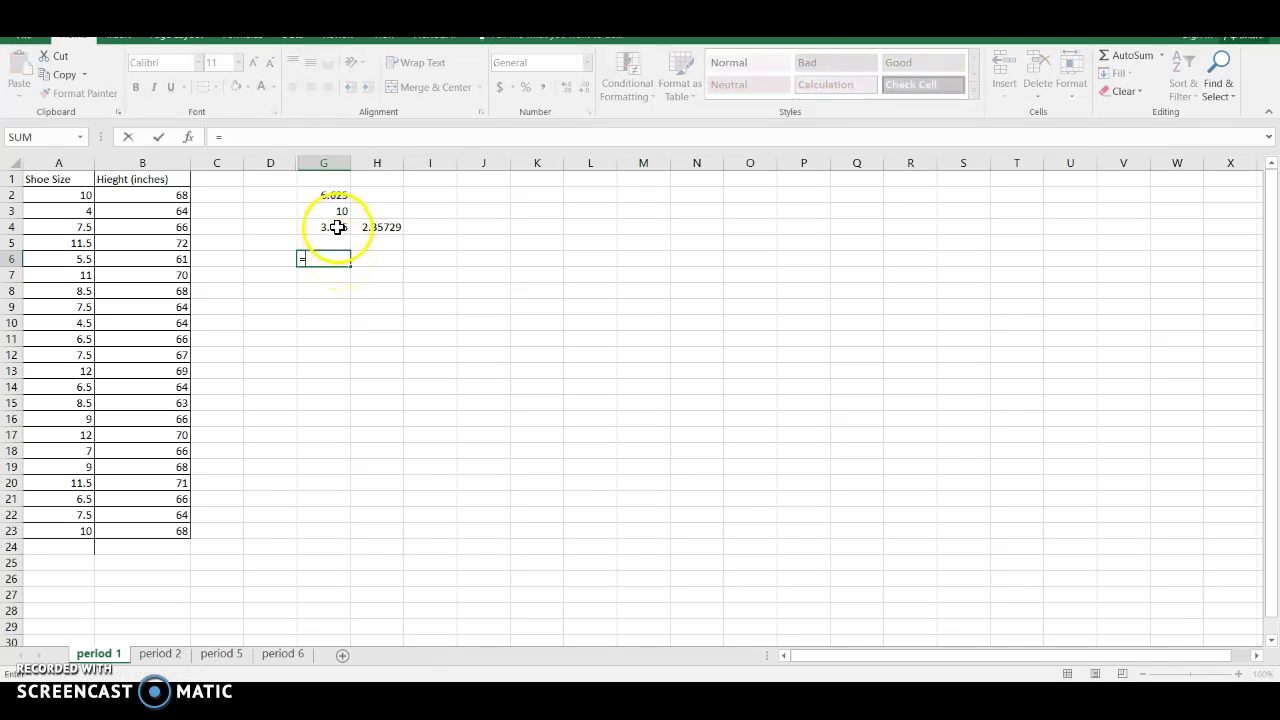
click(337, 227)
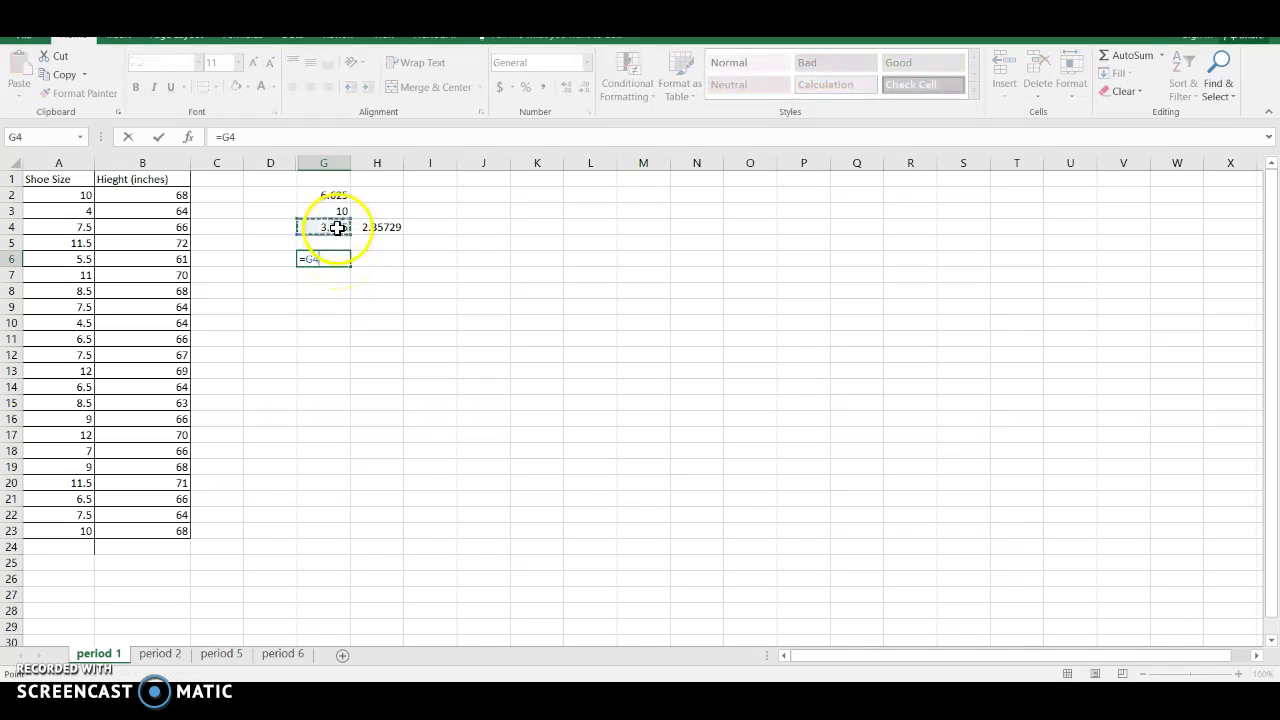
click(394, 229)
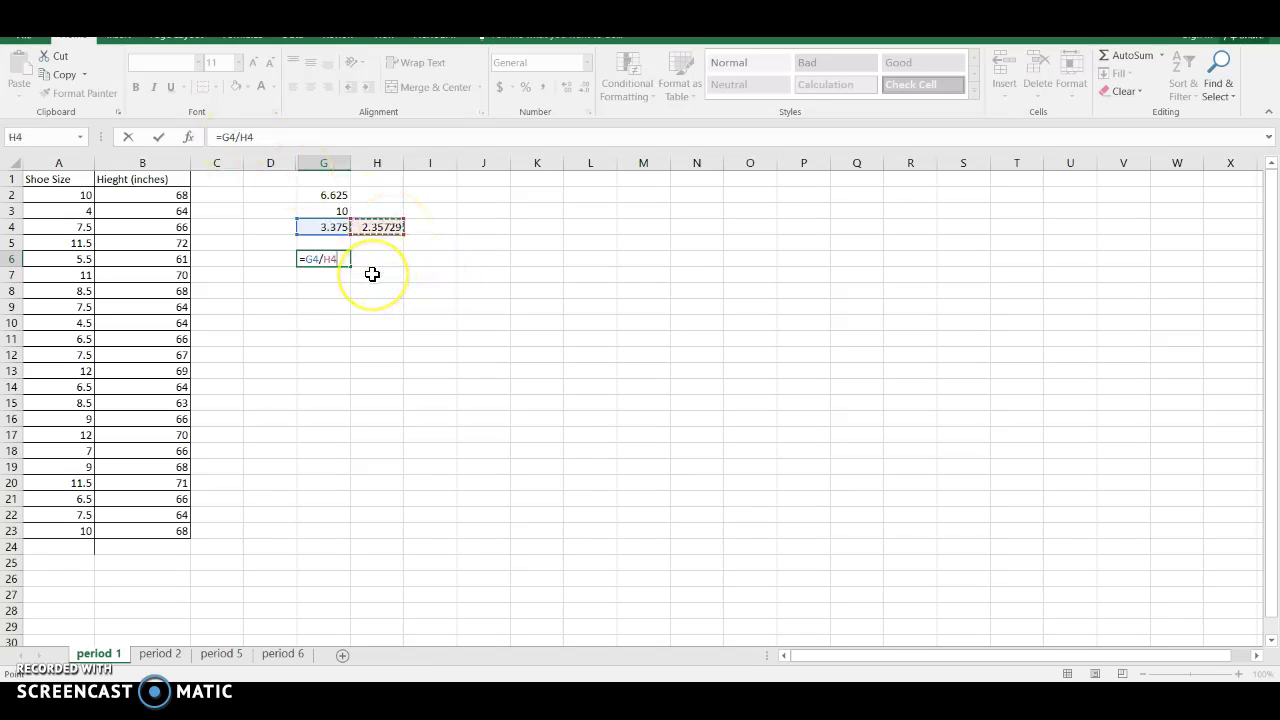
key(BackSpace)
key(BackSpace)
key(BackSpace)
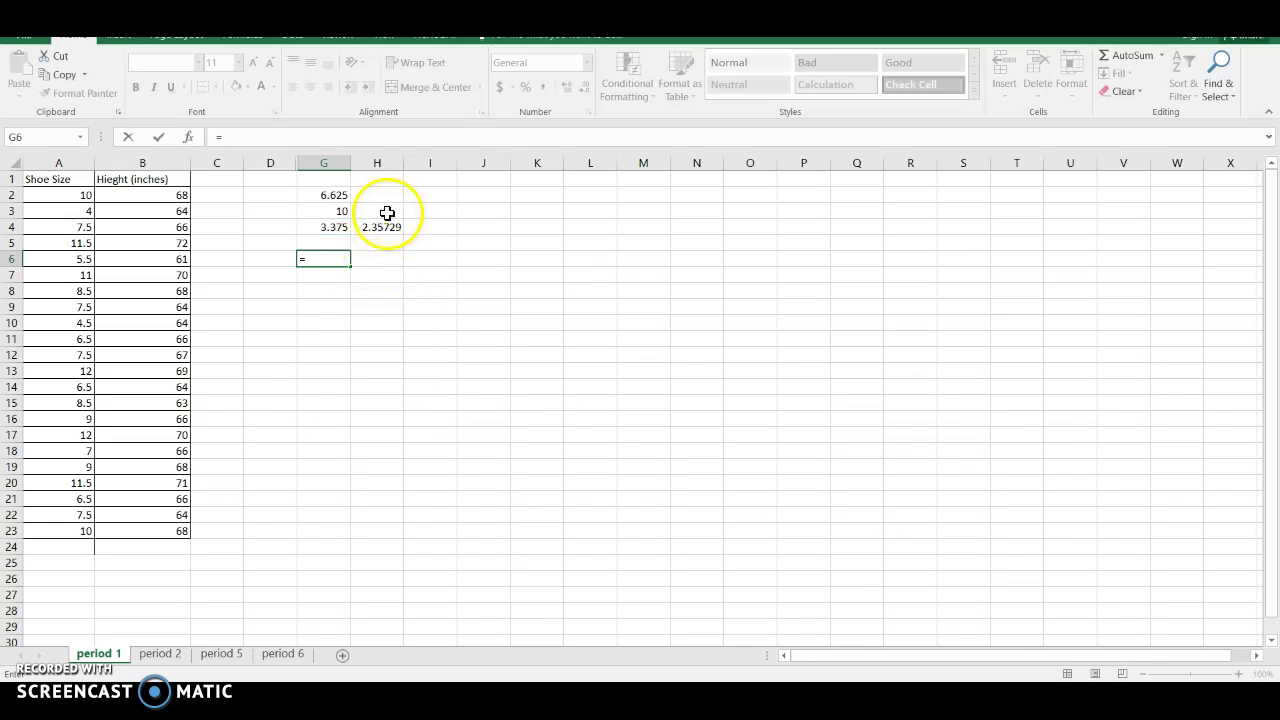
click(385, 226)
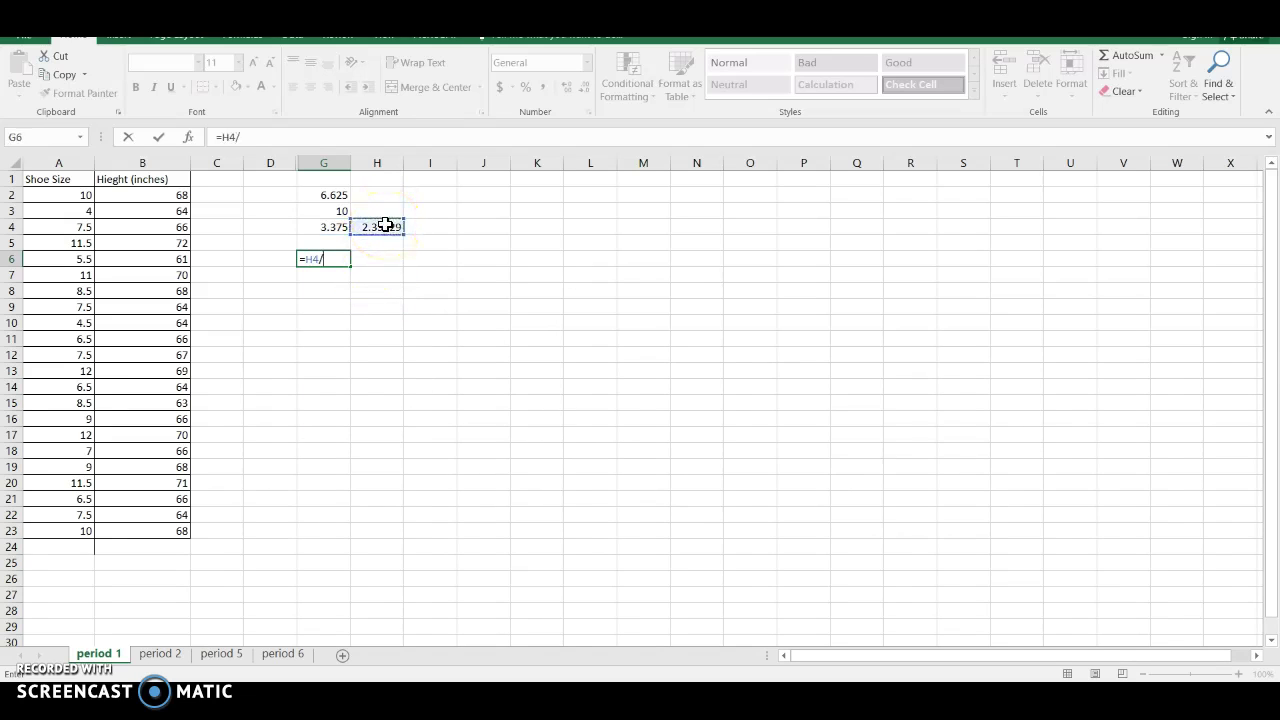
text(/)
click(335, 227)
key(Return)
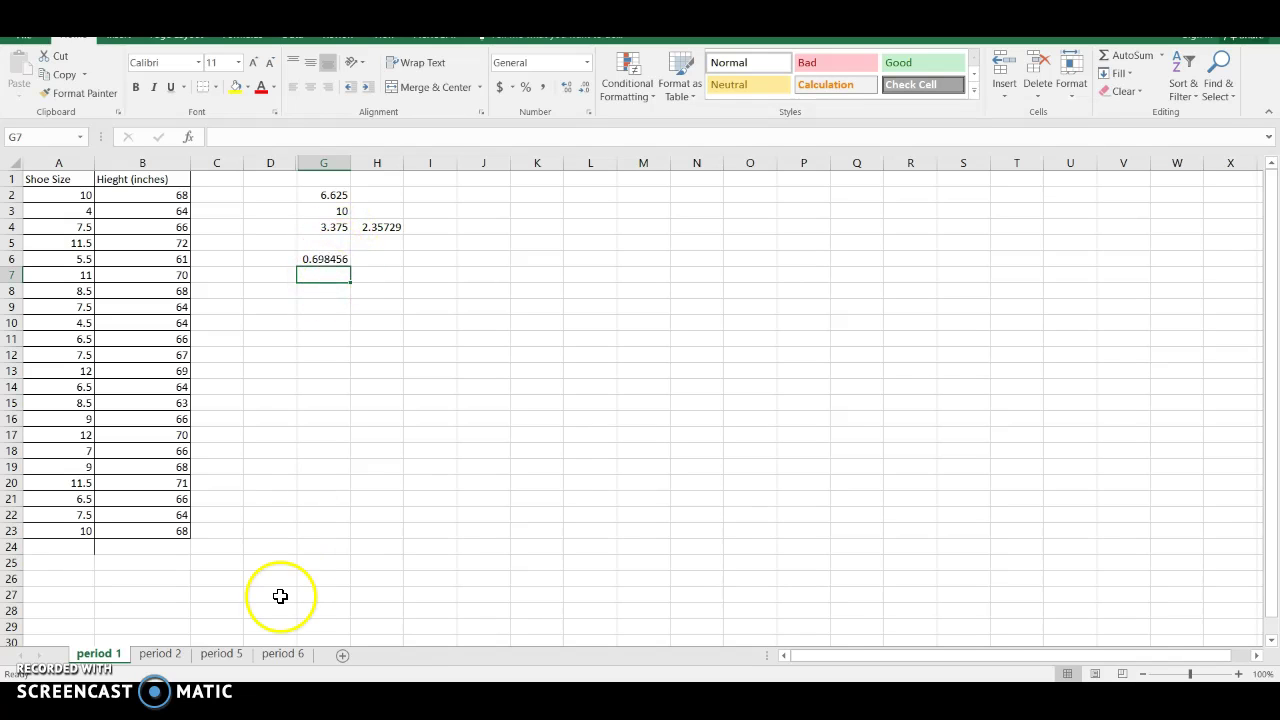
click(161, 655)
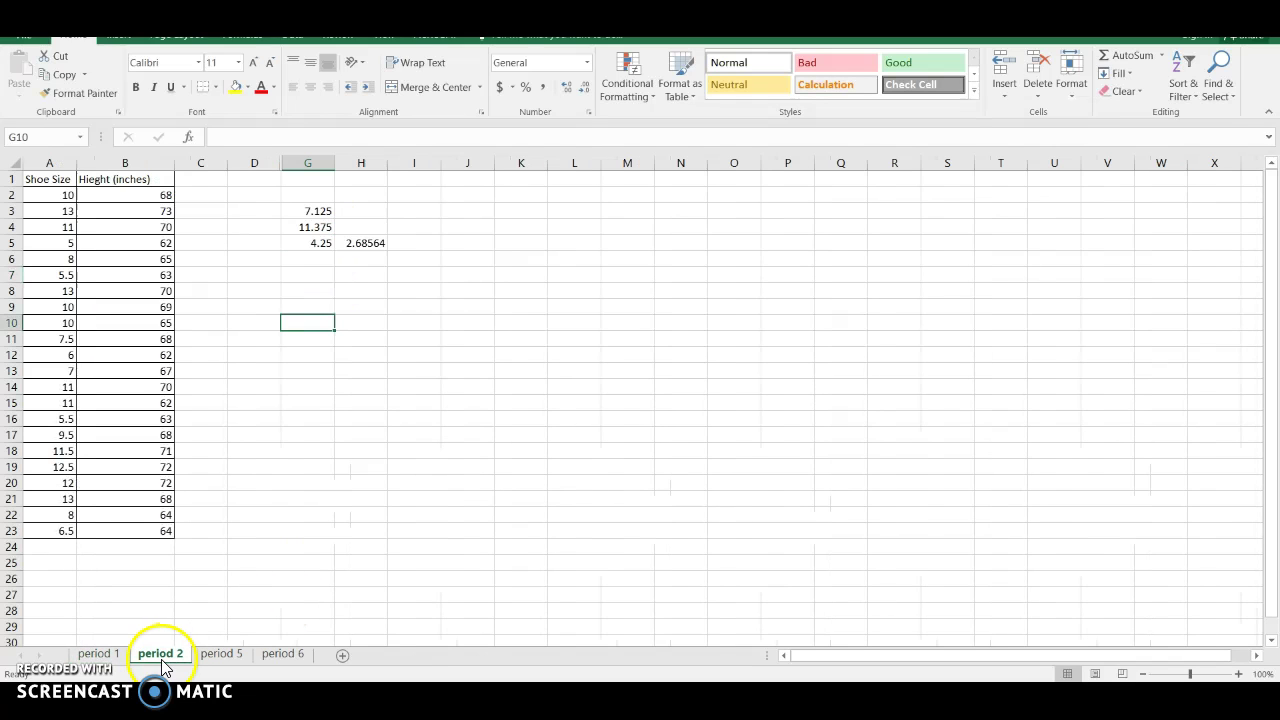
Enter =H5/G5 in G7 on period 2, giving 0.631915.
click(326, 278)
text(=)
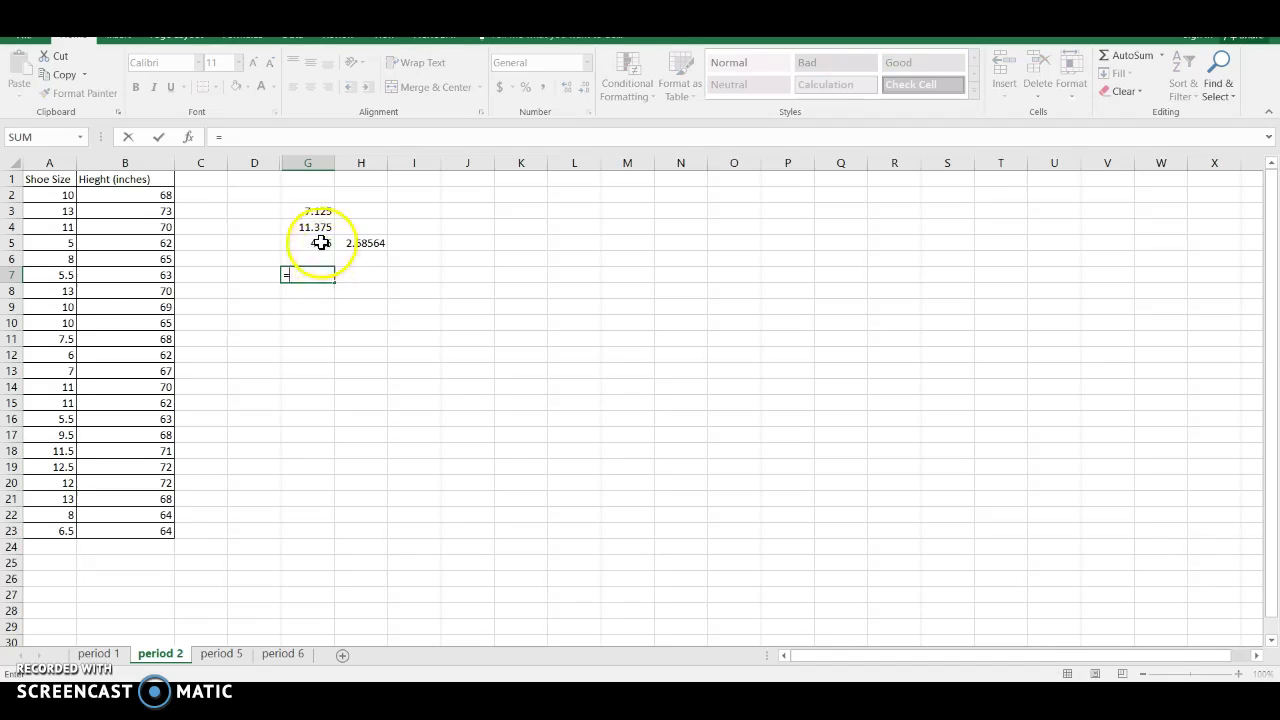
click(320, 243)
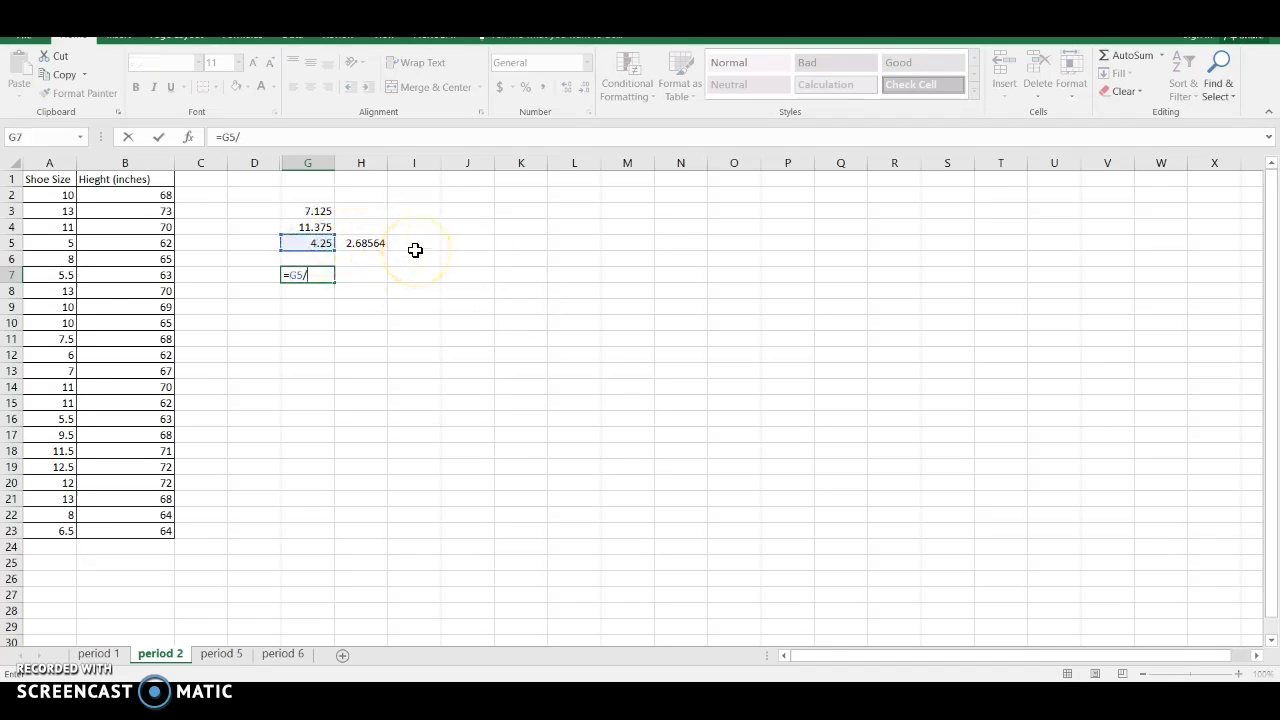
key(BackSpace)
key(BackSpace)
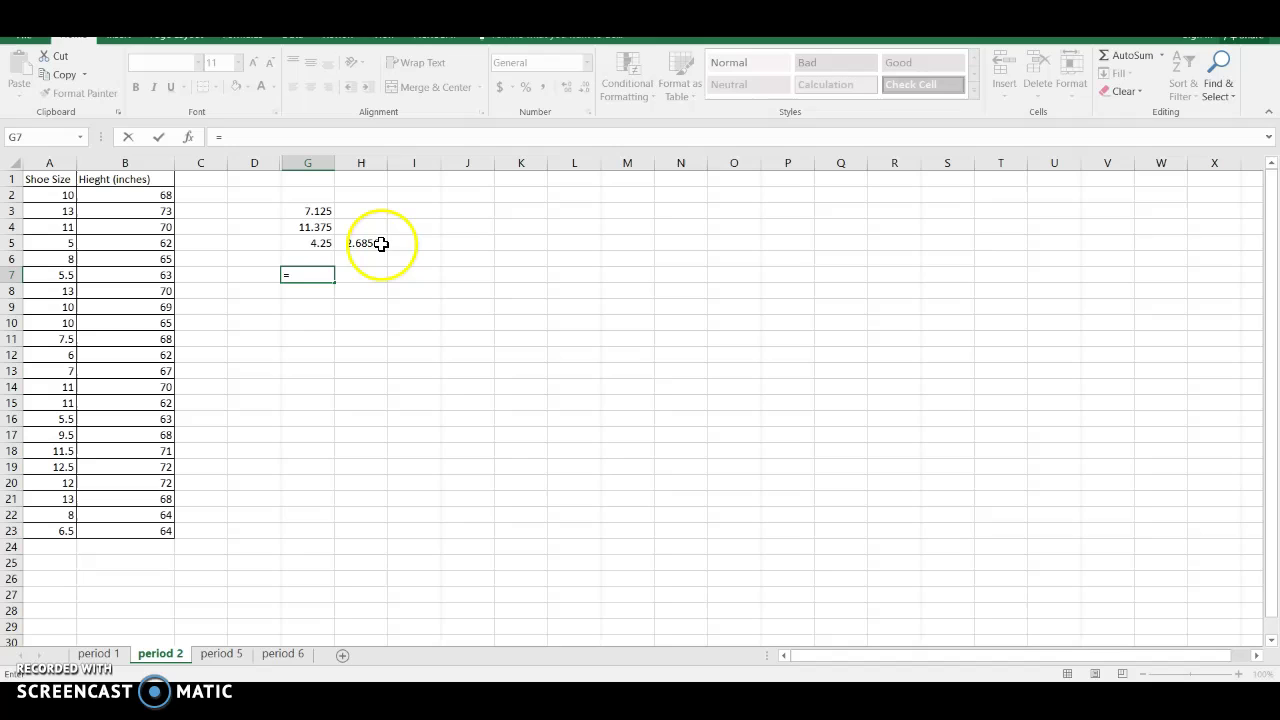
text(/)
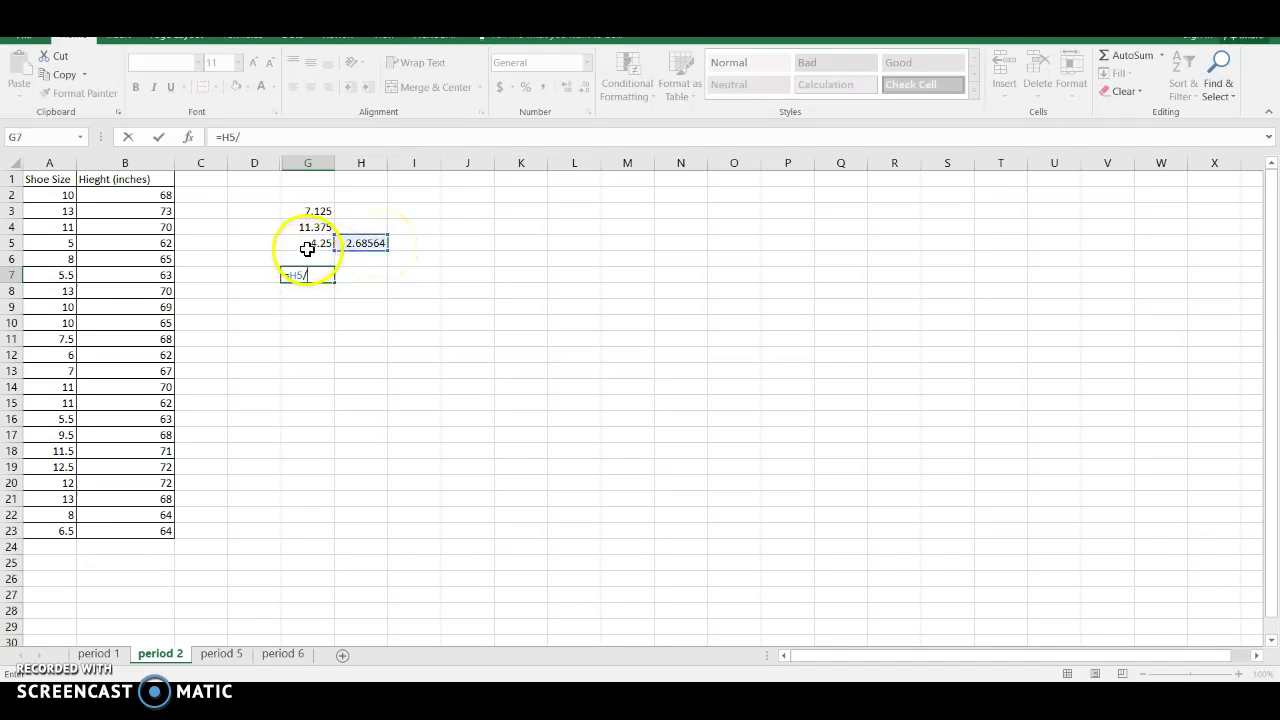
click(308, 246)
key(Return)
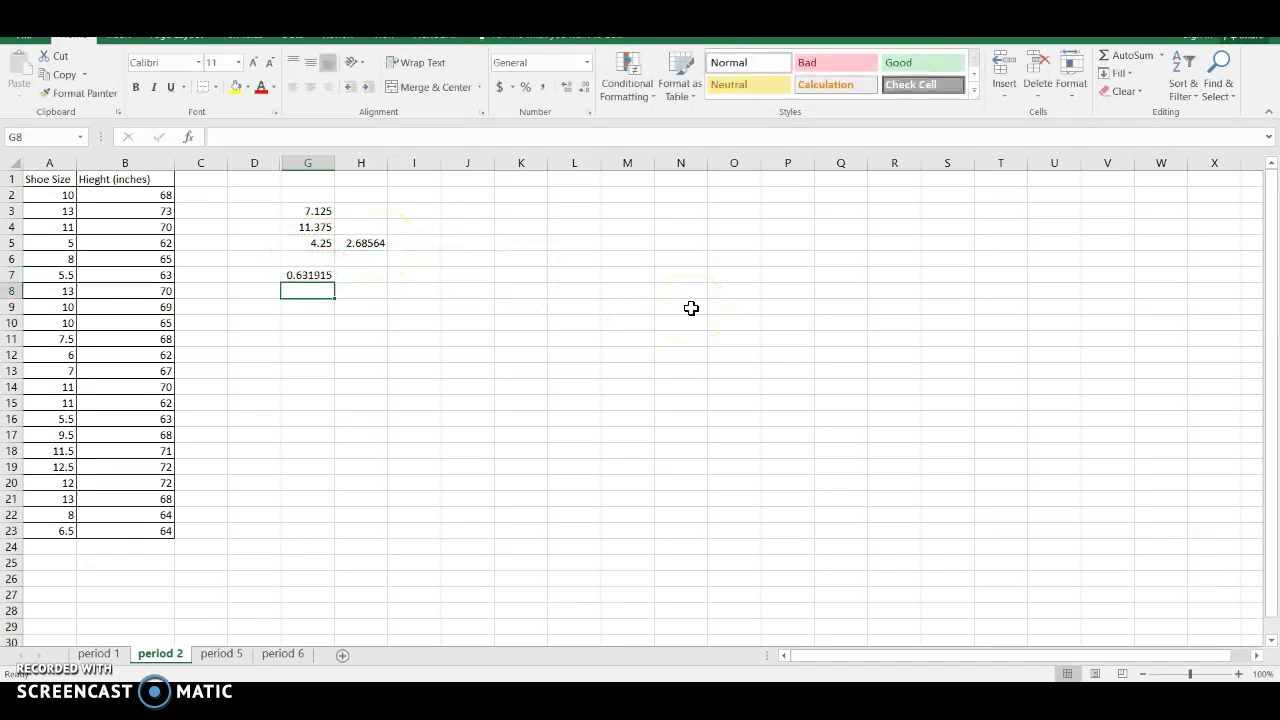
On period 5, build the H5/G5 ratio in G7 (0.592027).
click(222, 655)
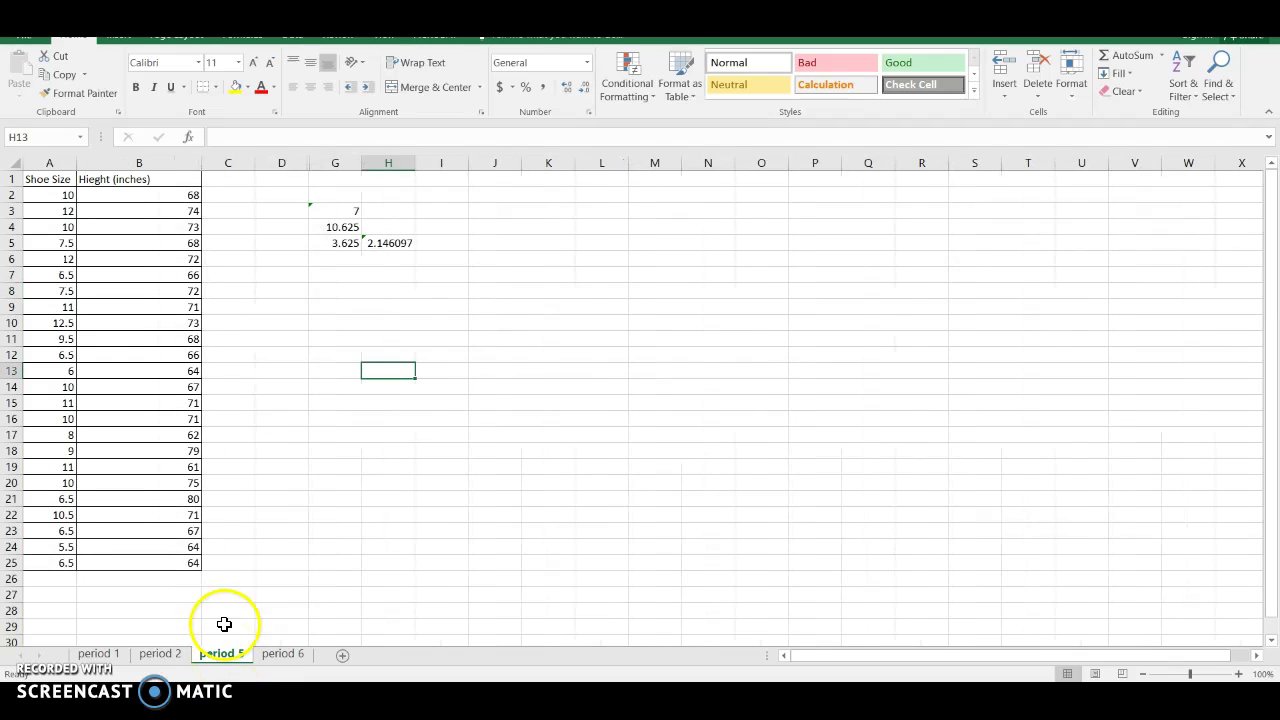
click(351, 277)
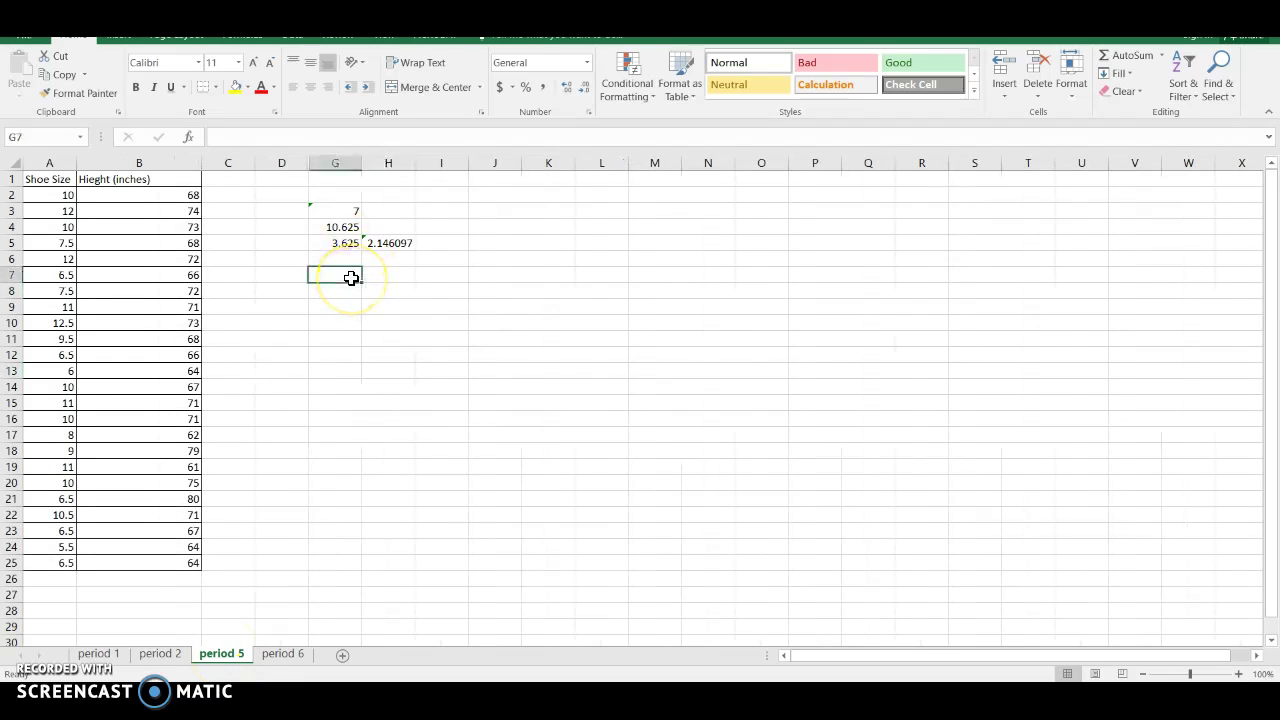
text(=)
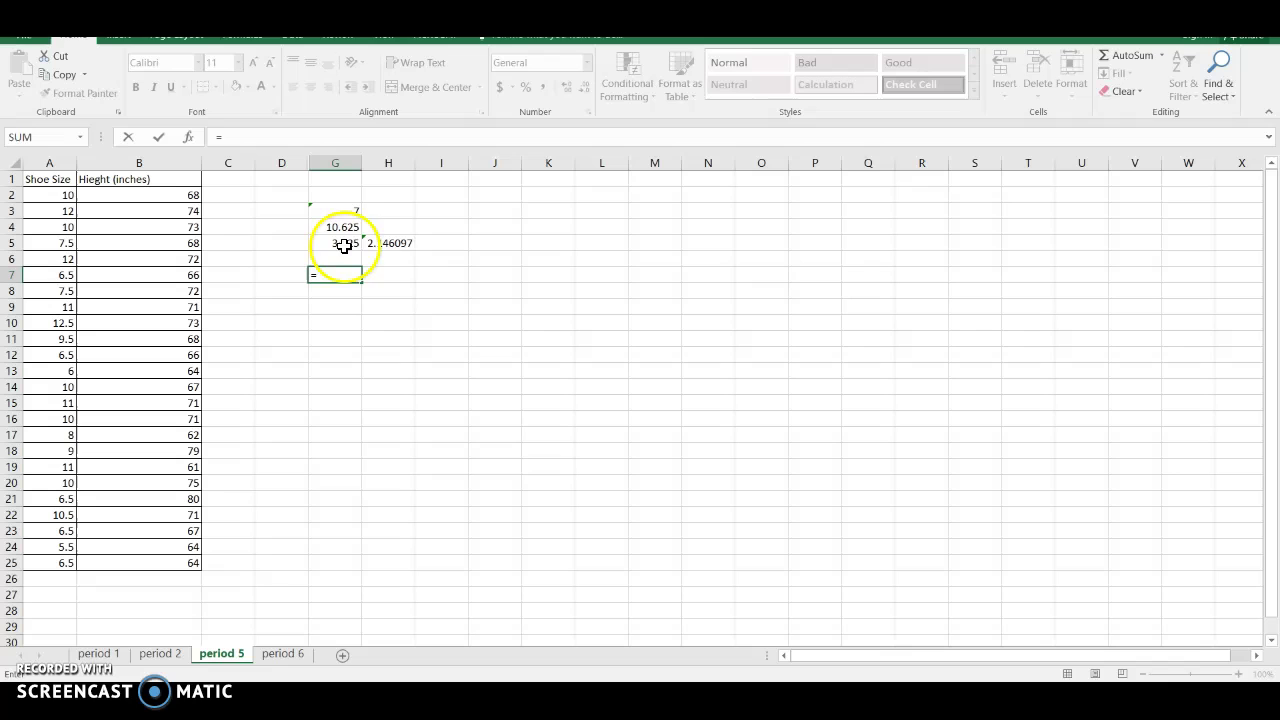
click(389, 247)
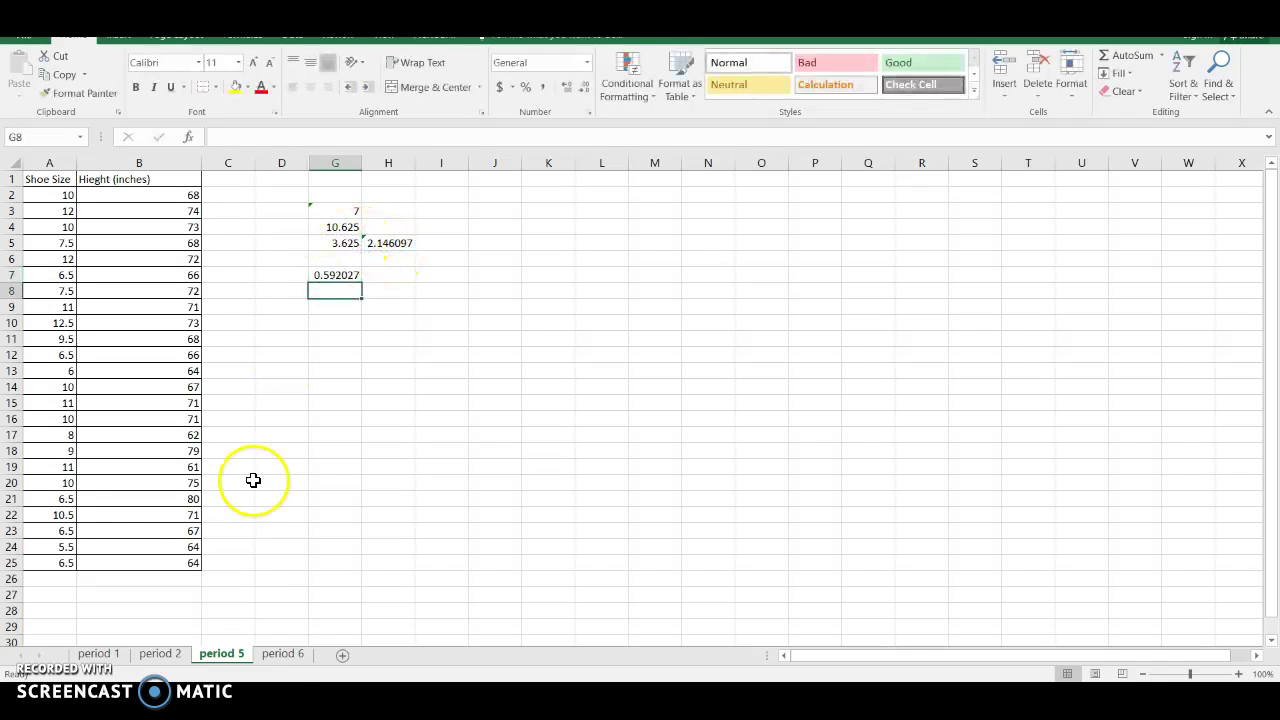
Enter =H5/G5 in G8 on period 6, giving 0.552858.
click(283, 654)
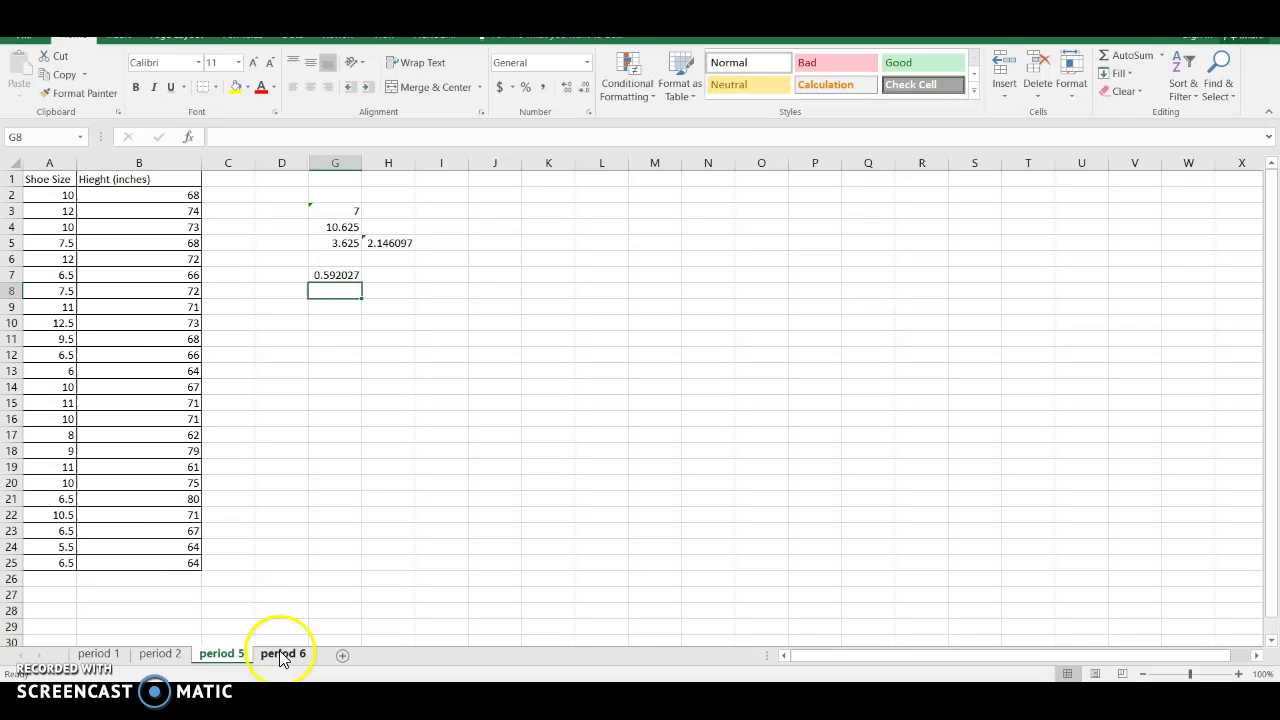
click(309, 296)
text(=)
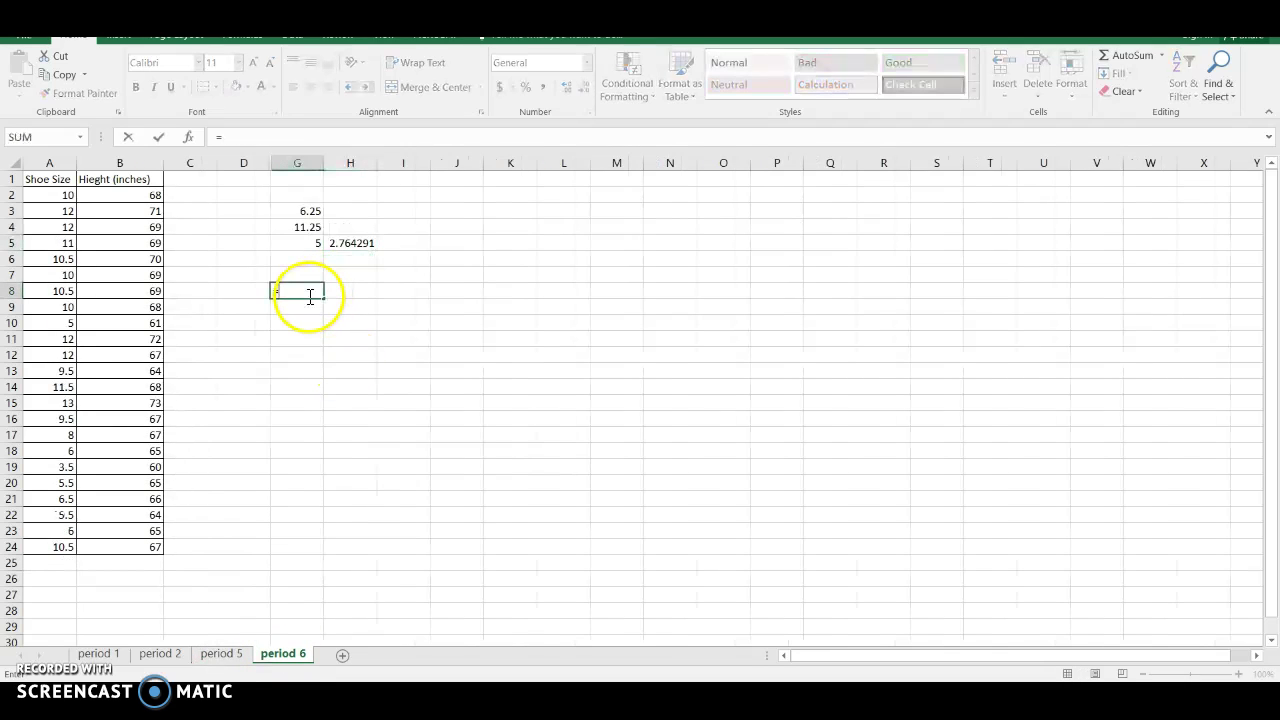
click(351, 243)
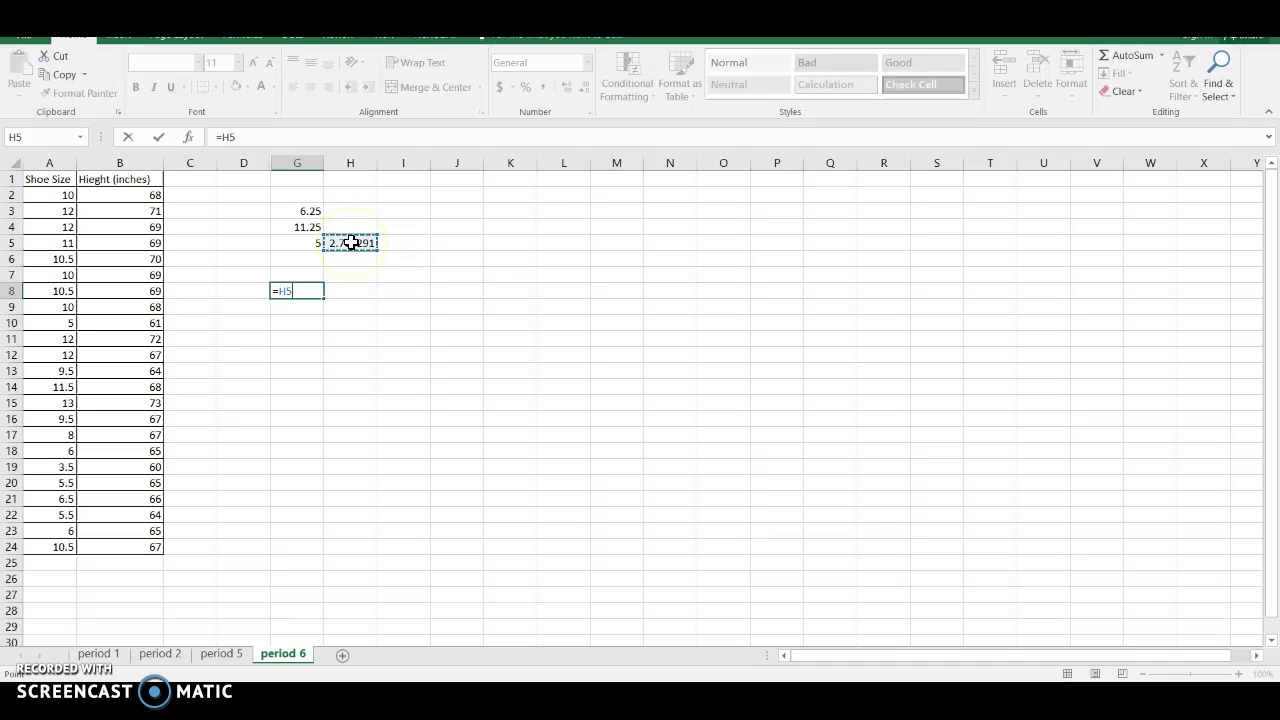
text(/)
click(314, 243)
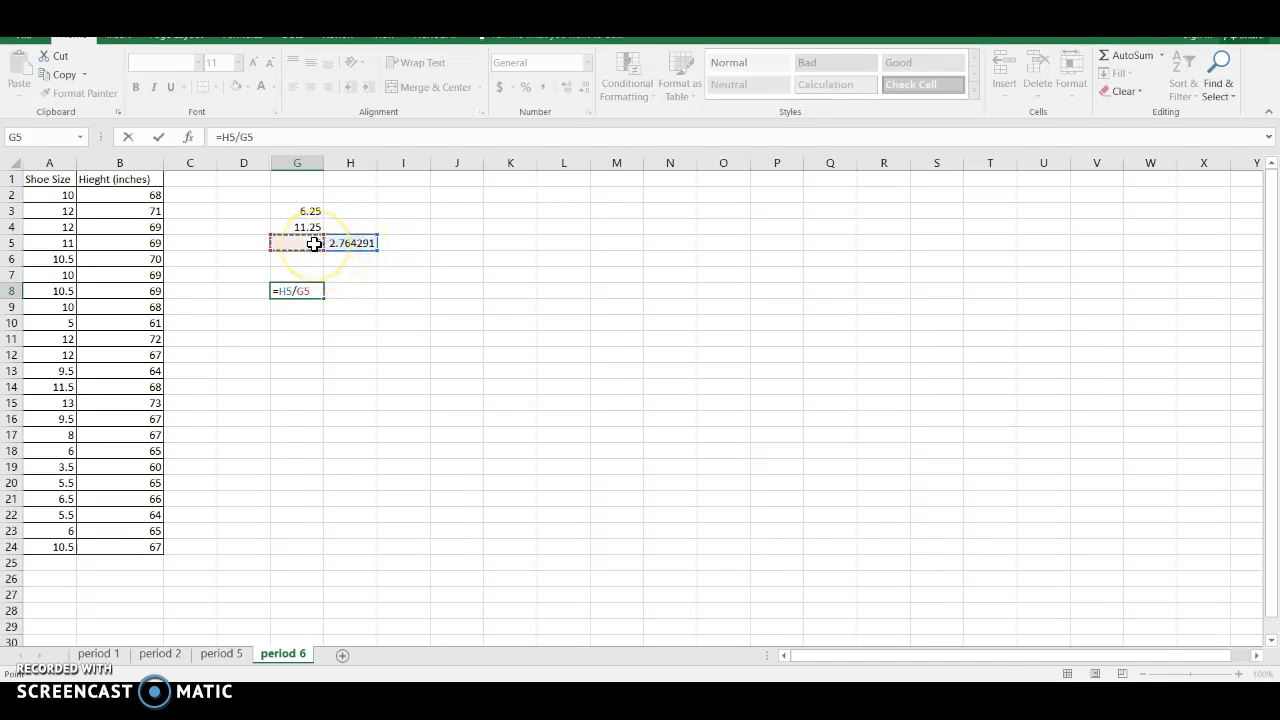
key(Return)
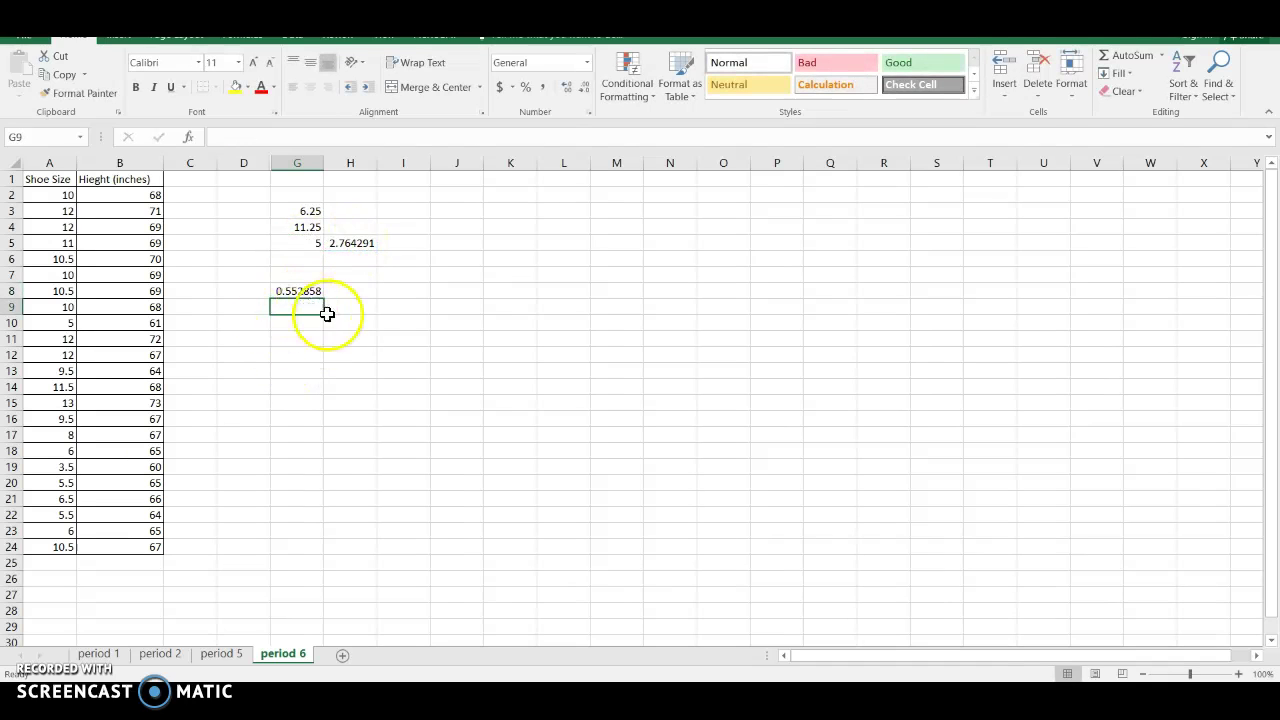
click(225, 654)
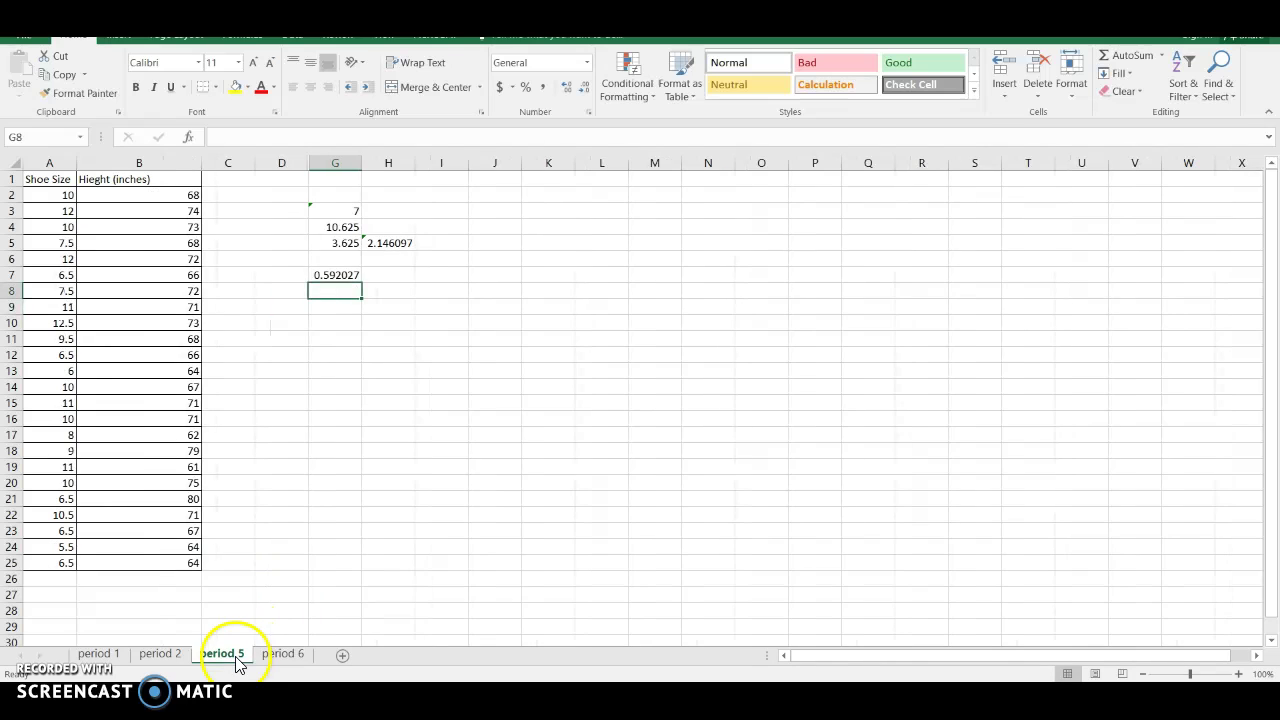
click(175, 655)
click(102, 654)
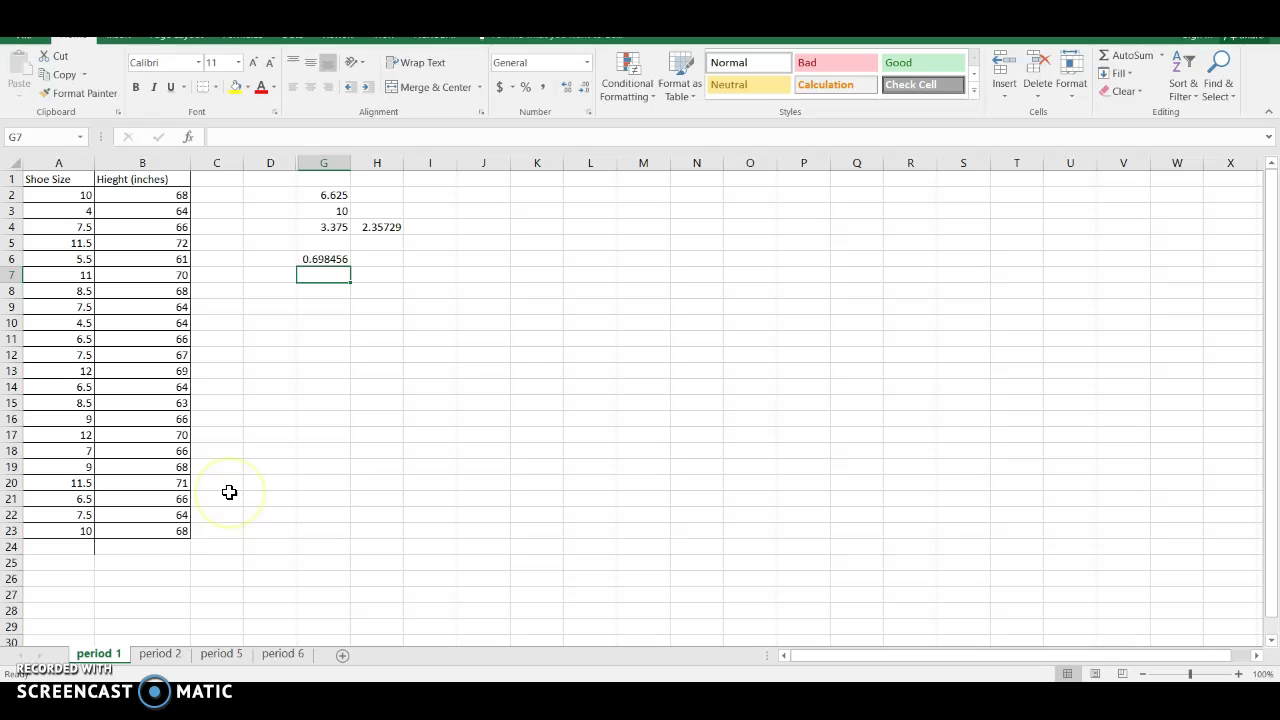
click(180, 655)
click(220, 655)
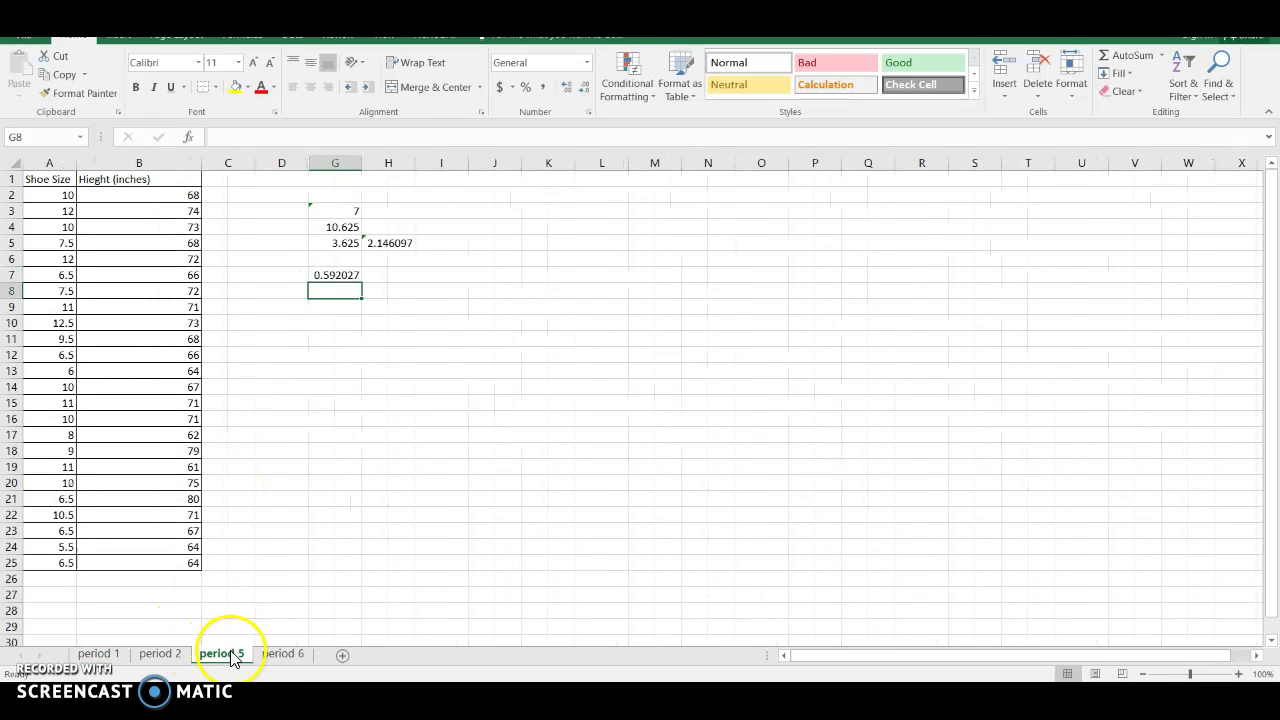
click(280, 654)
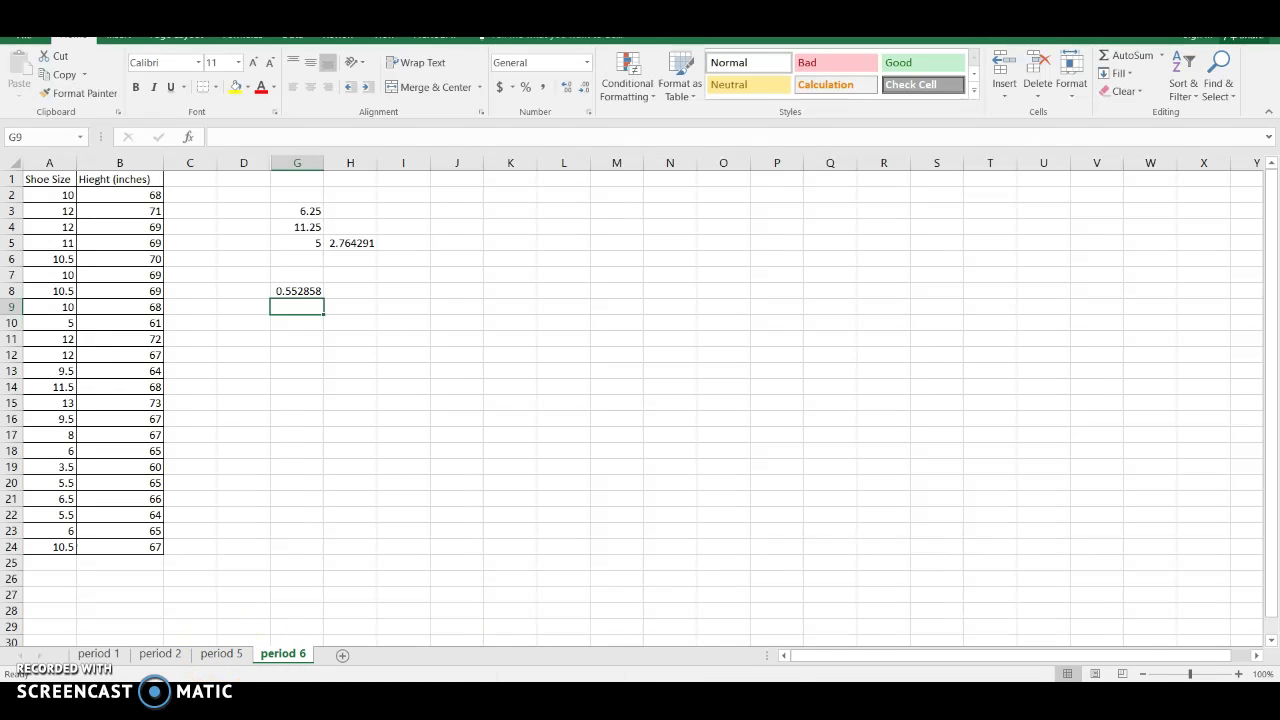
mouse_move(596, 710)
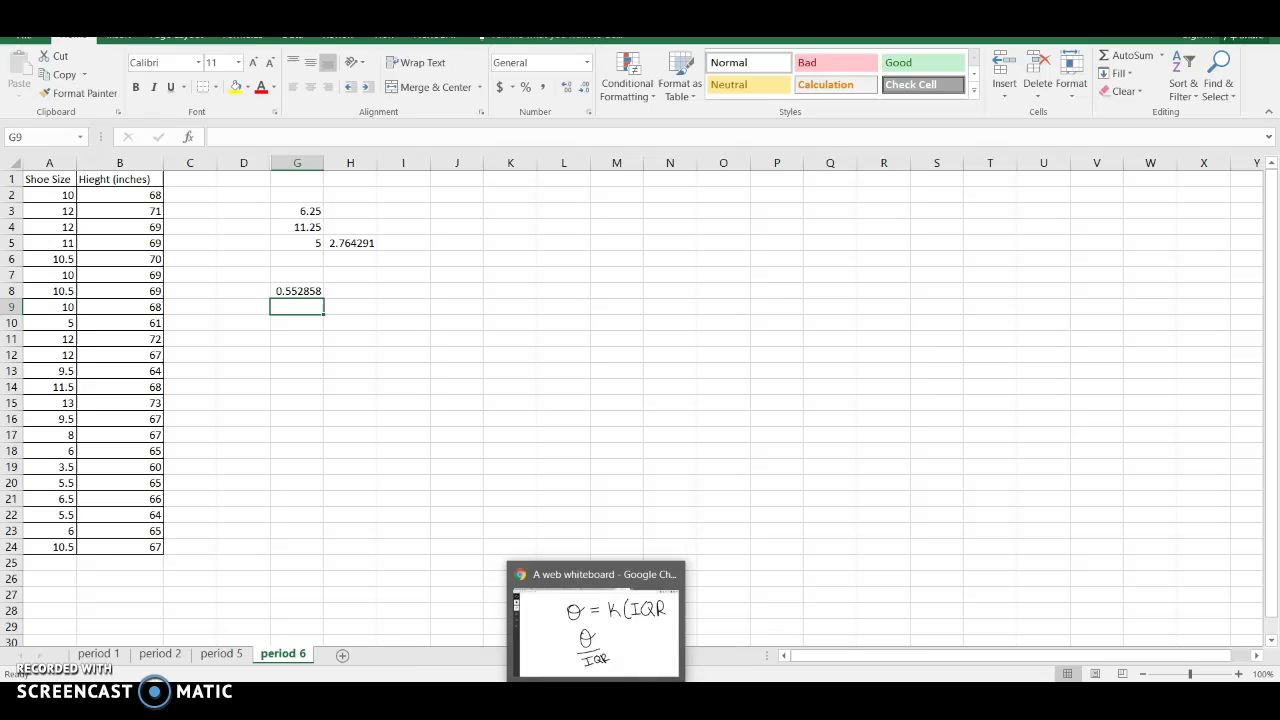
click(224, 655)
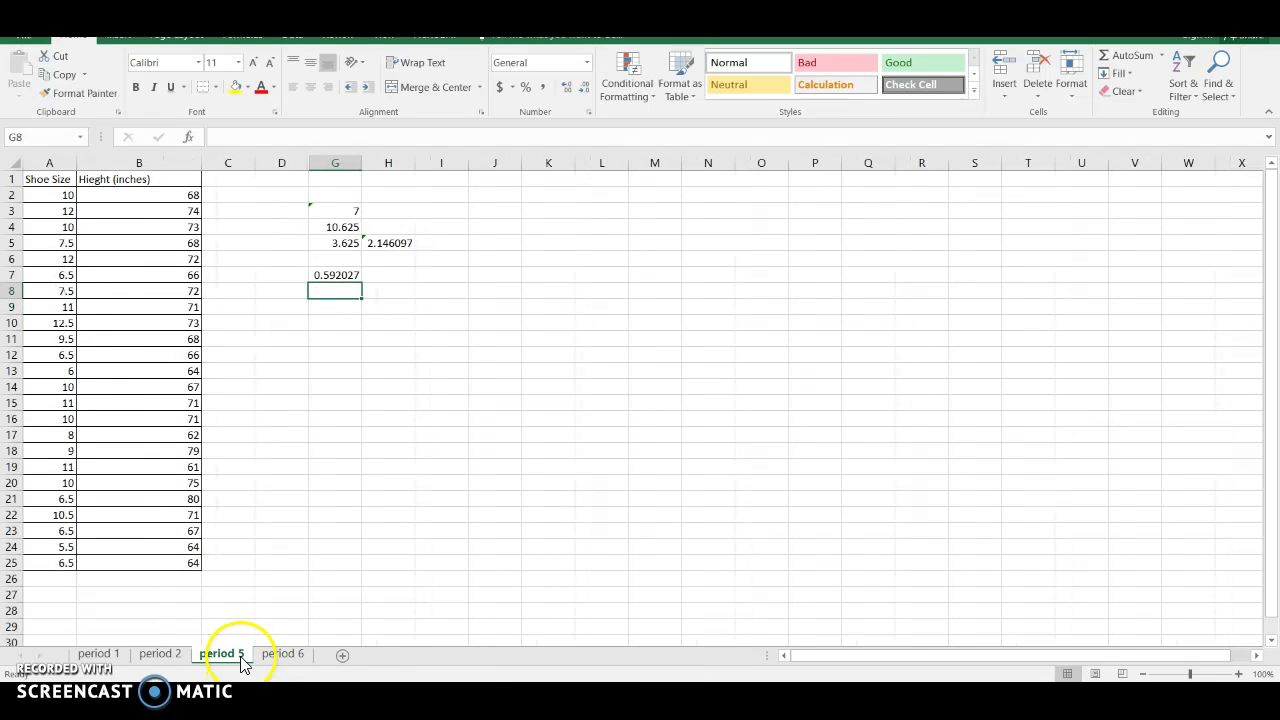
click(161, 655)
click(115, 655)
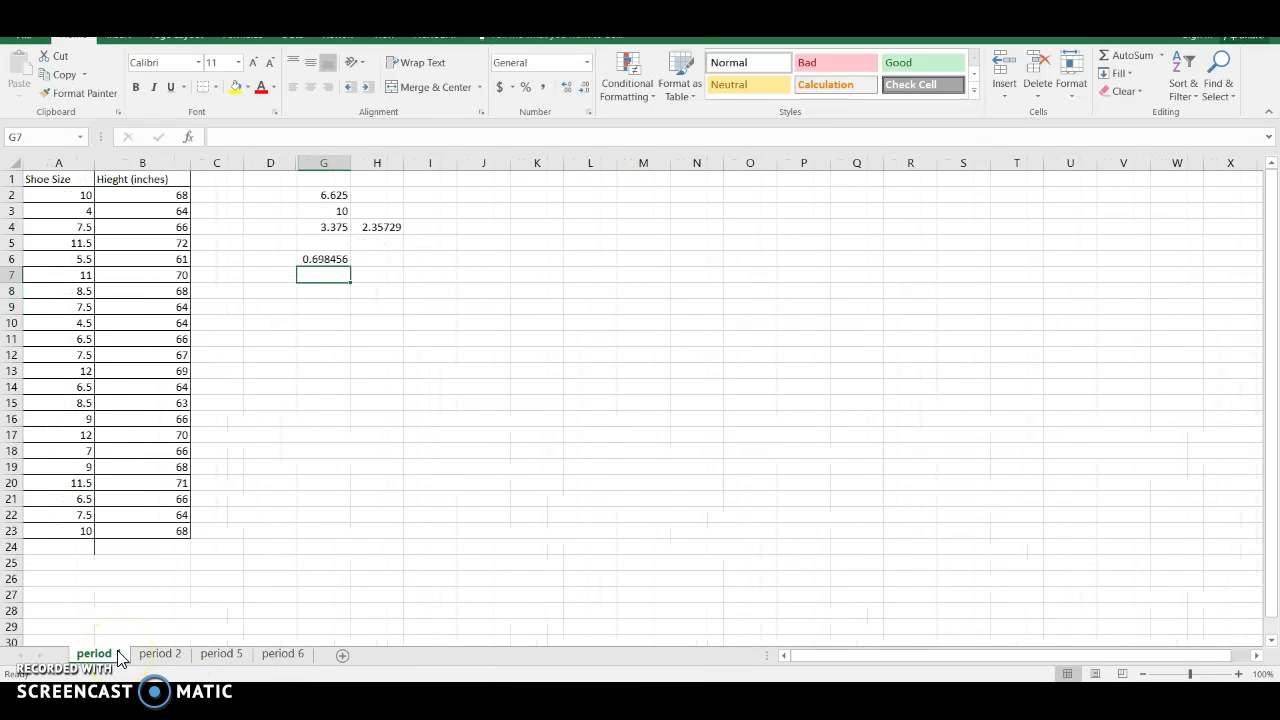
click(177, 654)
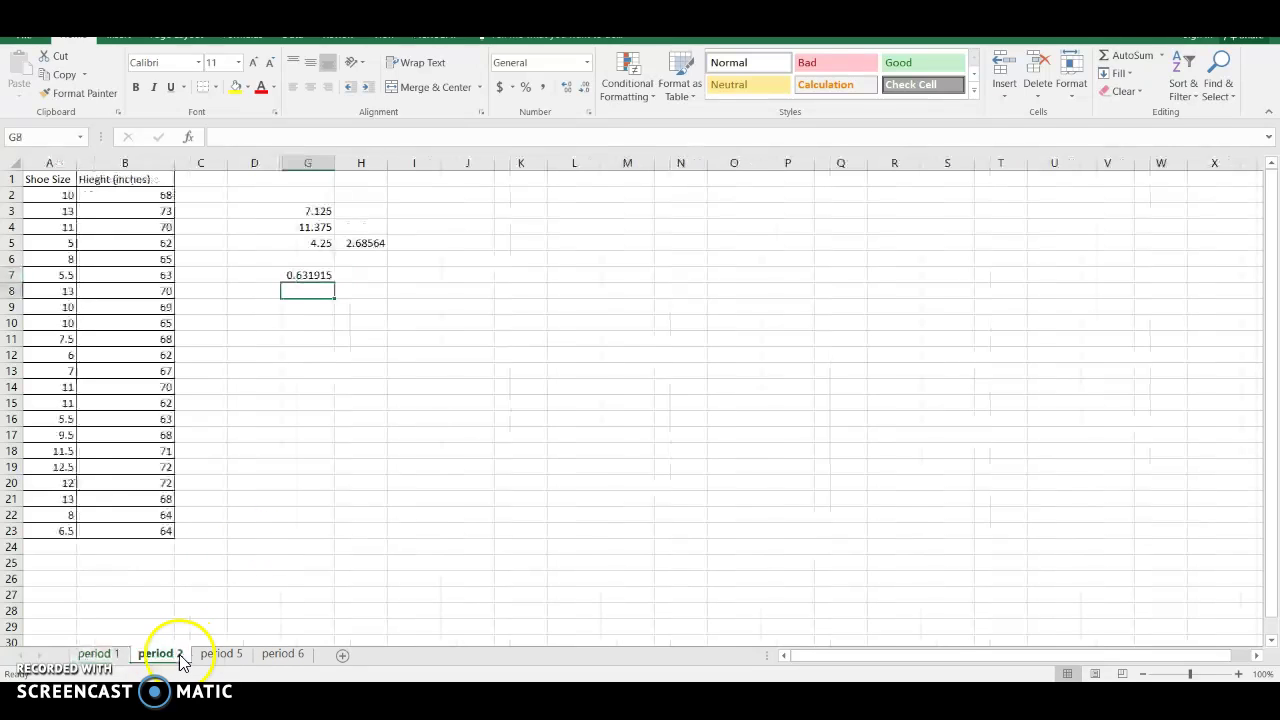
click(224, 656)
click(284, 655)
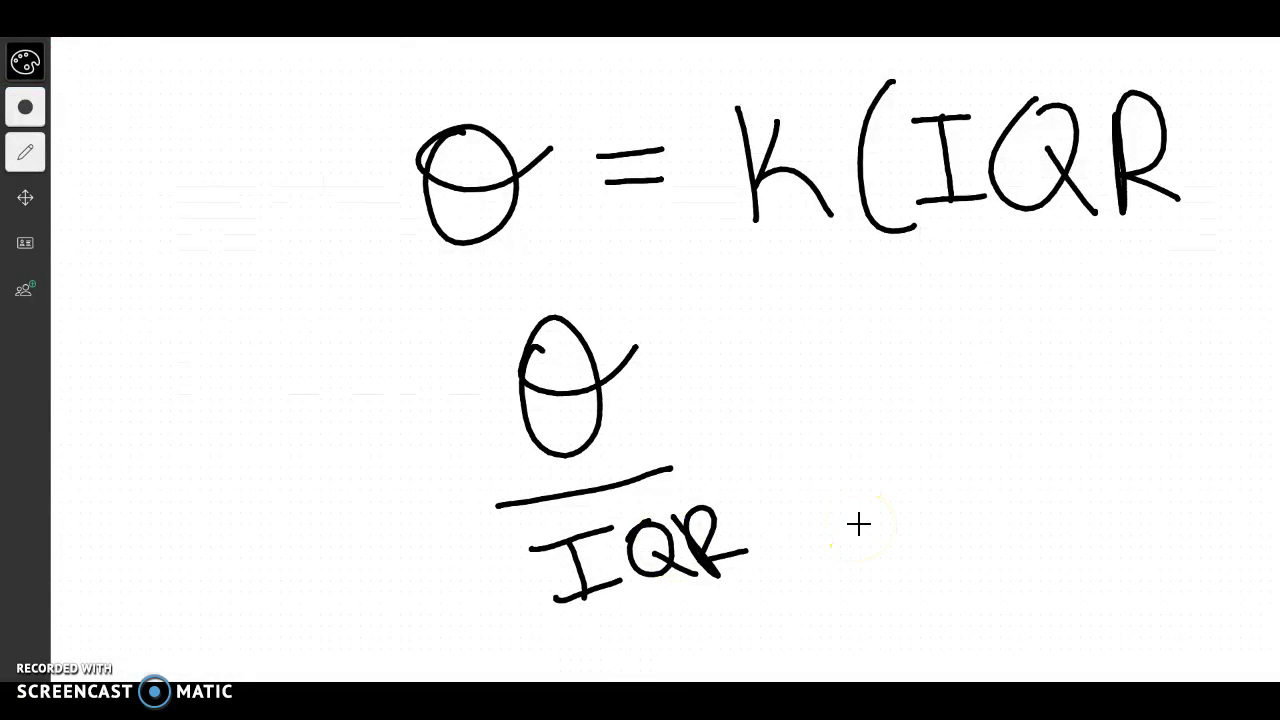
Scribble out θ/IQR and write θ = 0.5(IQR) beside it.
mouse_move(620, 600)
mouse_down()
mouse_move(562, 401)
mouse_move(525, 365)
mouse_move(631, 502)
mouse_move(689, 497)
mouse_move(634, 371)
mouse_up()
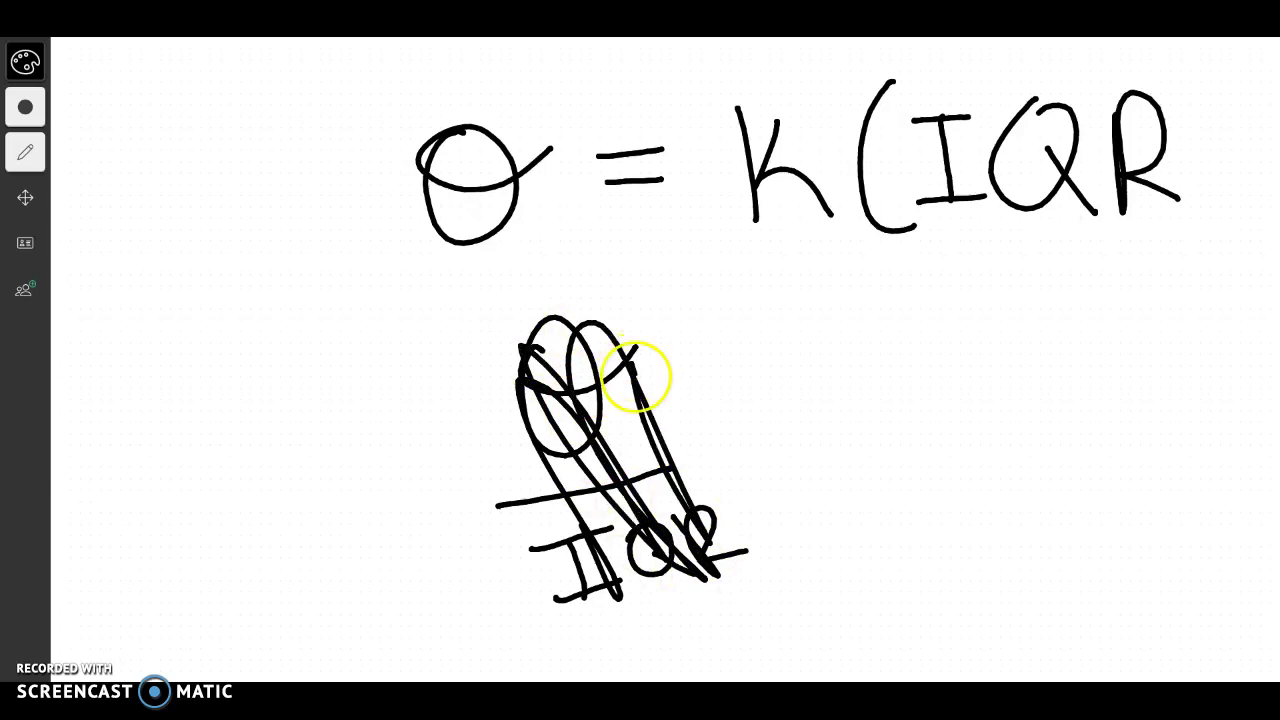
drag(796, 360, 880, 354)
mouse_move(898, 413)
mouse_down()
mouse_move(949, 411)
mouse_move(948, 385)
mouse_up()
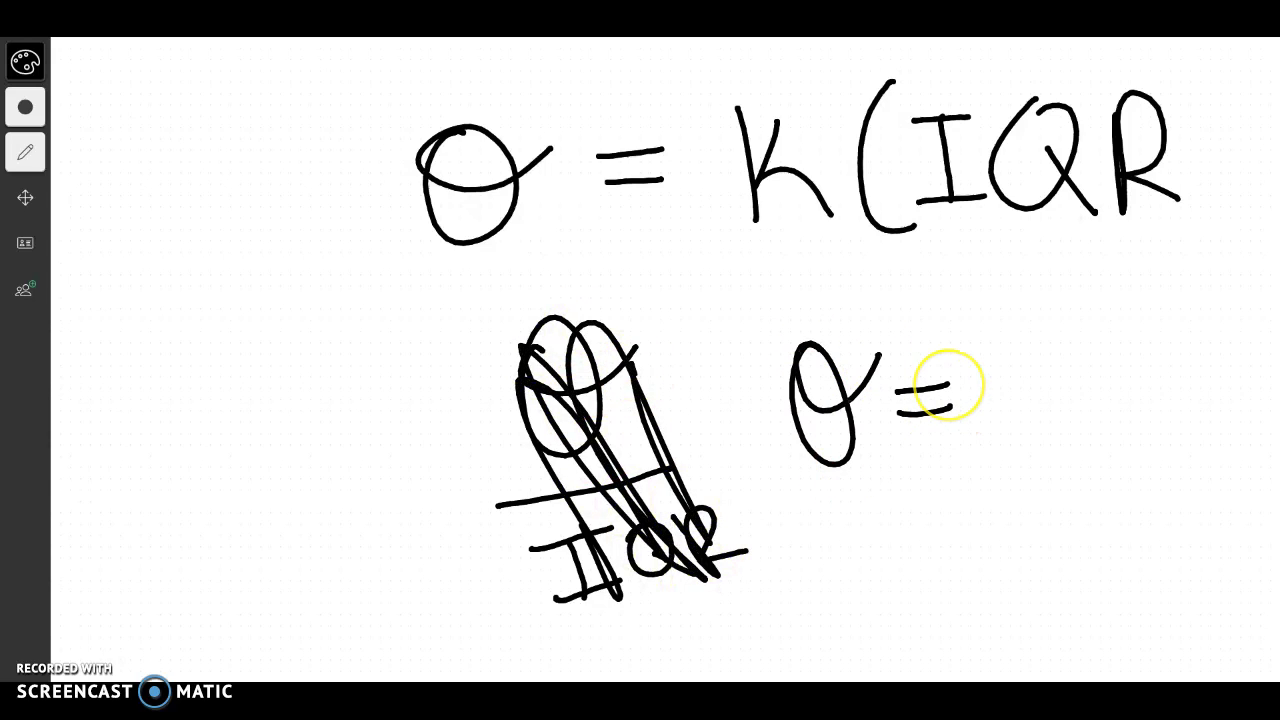
drag(1012, 360, 1029, 357)
drag(1062, 412, 1066, 432)
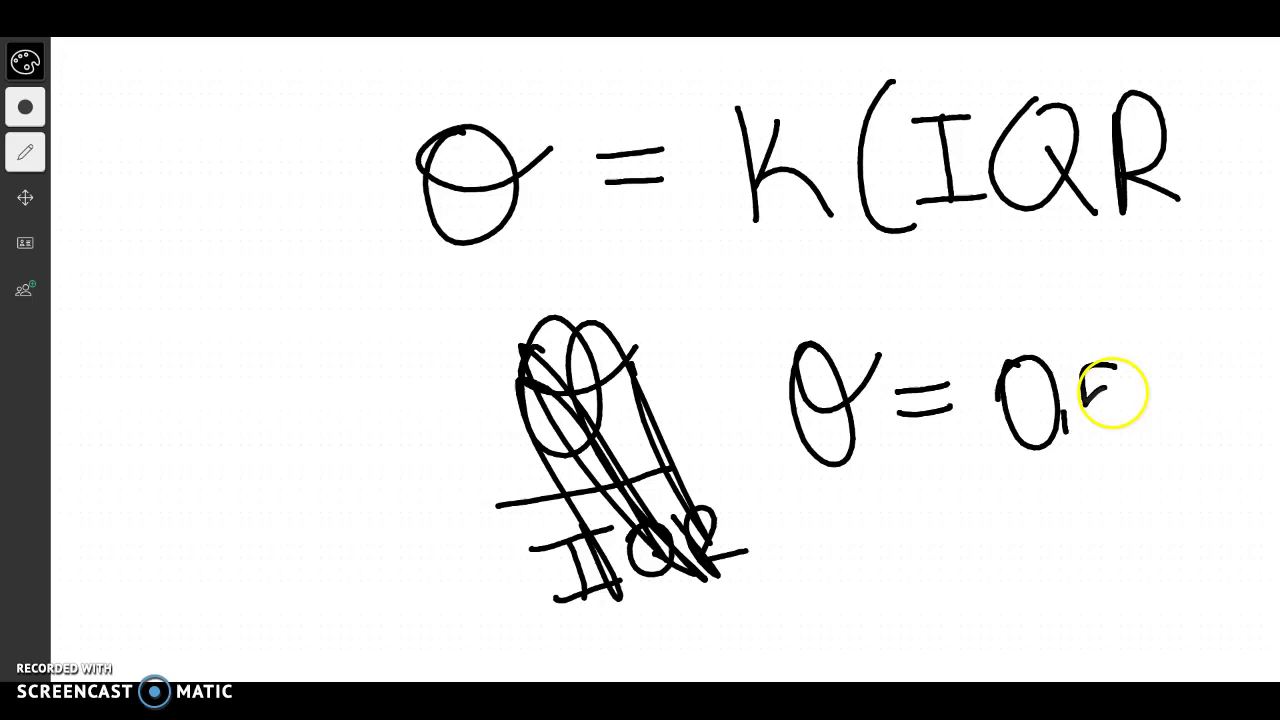
drag(1113, 393, 1094, 423)
drag(1151, 323, 1134, 445)
drag(1138, 372, 1174, 400)
mouse_move(1205, 350)
mouse_down()
mouse_move(1214, 414)
mouse_move(1229, 380)
mouse_move(1260, 400)
mouse_move(1245, 448)
mouse_up()
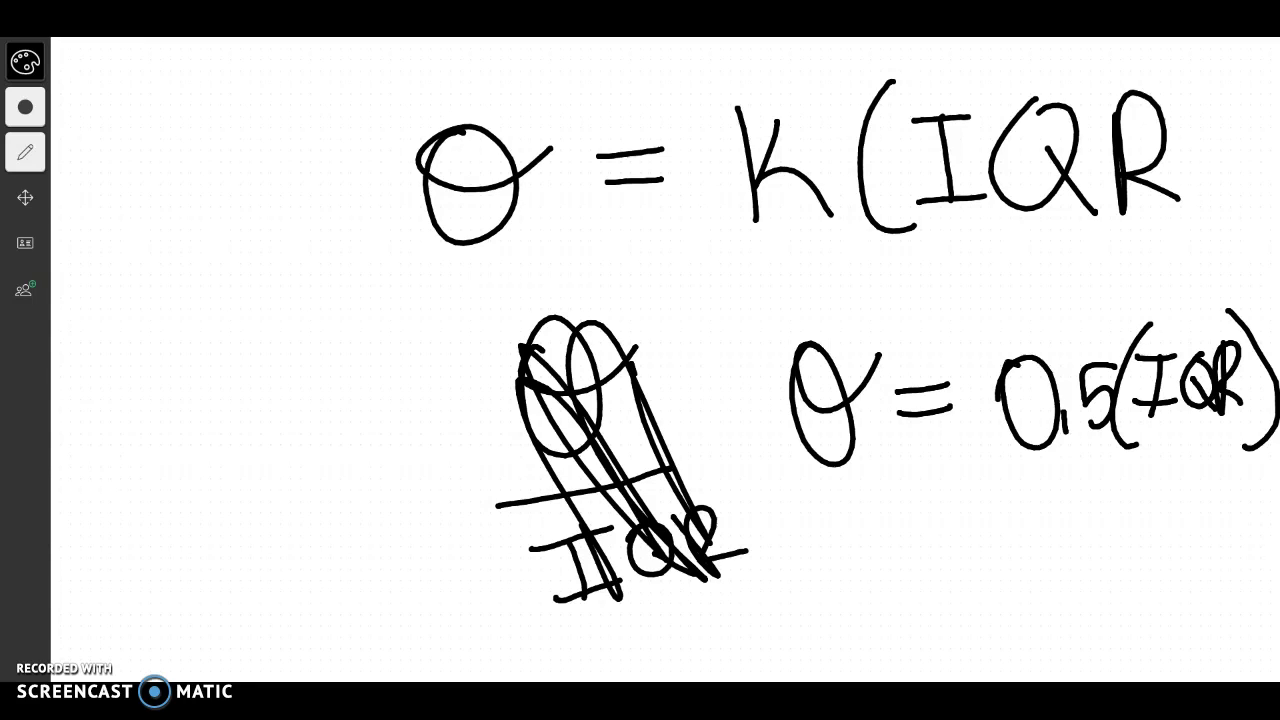
Underline the 0.5 and write a boxed 3θ on the left of the board.
mouse_move(1005, 480)
mouse_down()
mouse_move(1103, 463)
mouse_move(1115, 494)
mouse_up()
drag(1027, 541, 1103, 537)
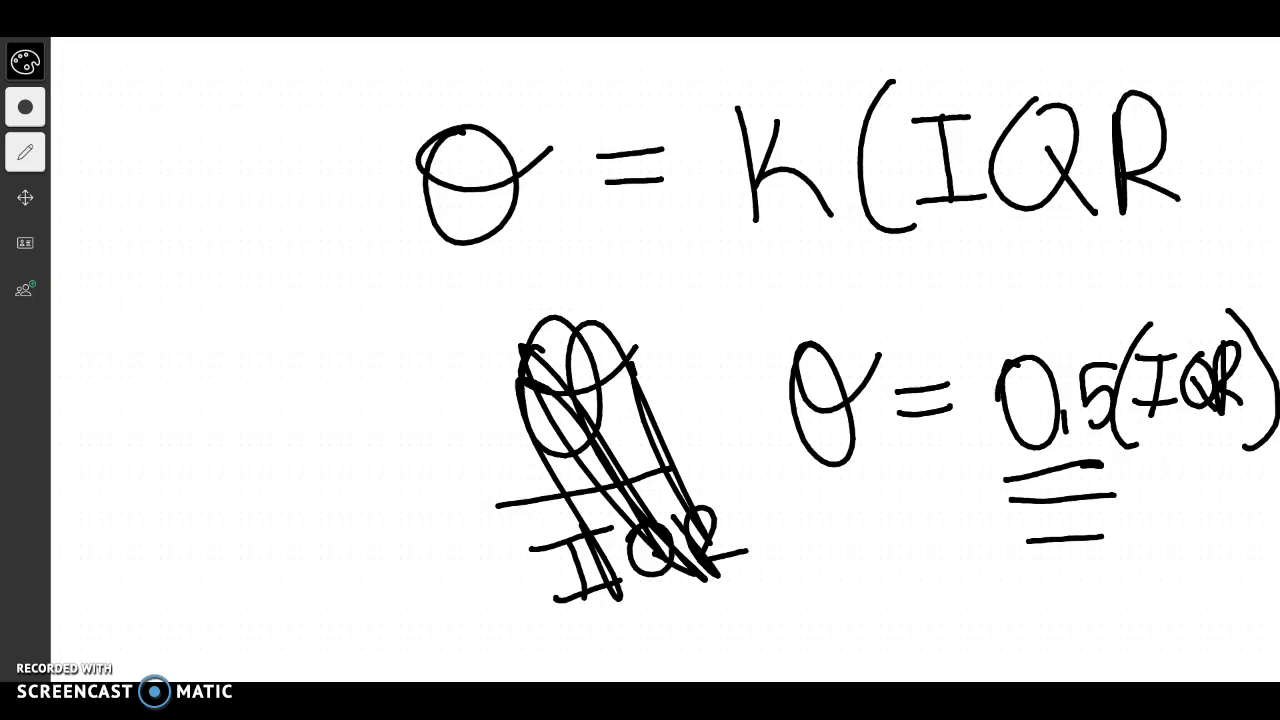
mouse_move(127, 368)
mouse_down()
mouse_move(134, 354)
mouse_move(162, 460)
mouse_up()
mouse_move(205, 318)
mouse_down()
mouse_move(220, 300)
mouse_move(302, 295)
mouse_up()
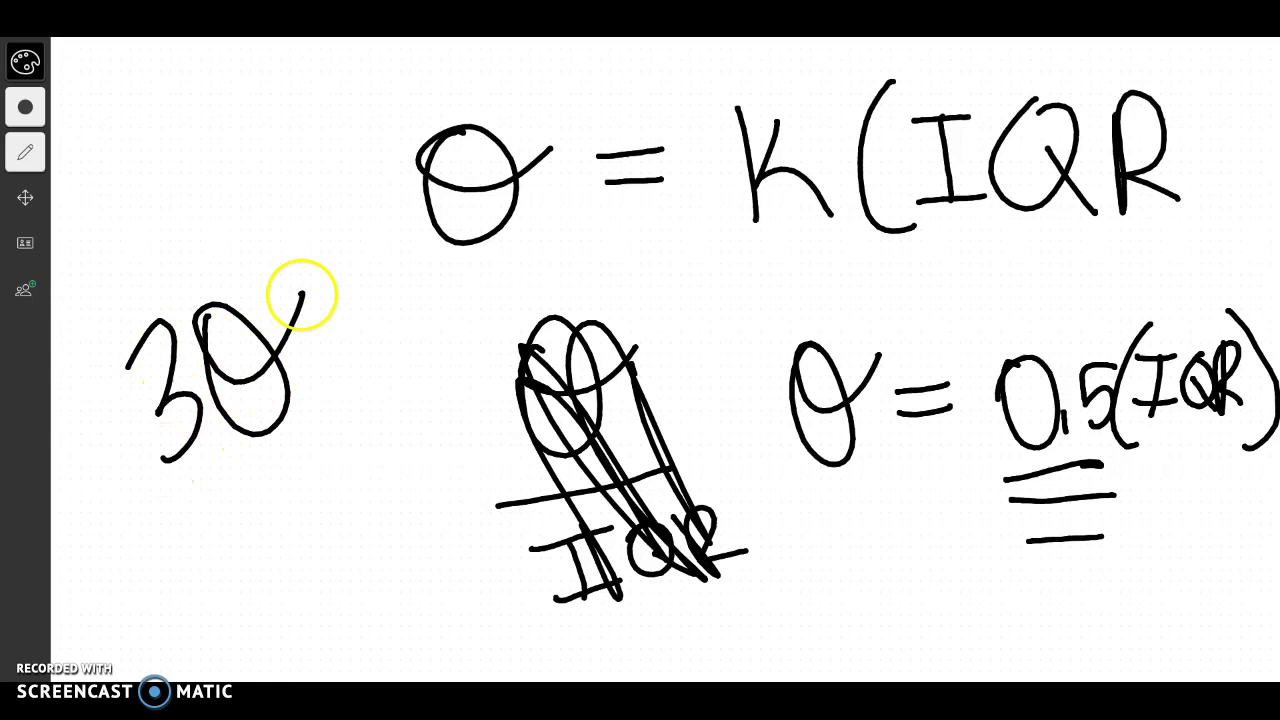
mouse_move(80, 318)
mouse_down()
mouse_move(203, 483)
mouse_move(338, 410)
mouse_move(140, 279)
mouse_move(52, 333)
mouse_up()
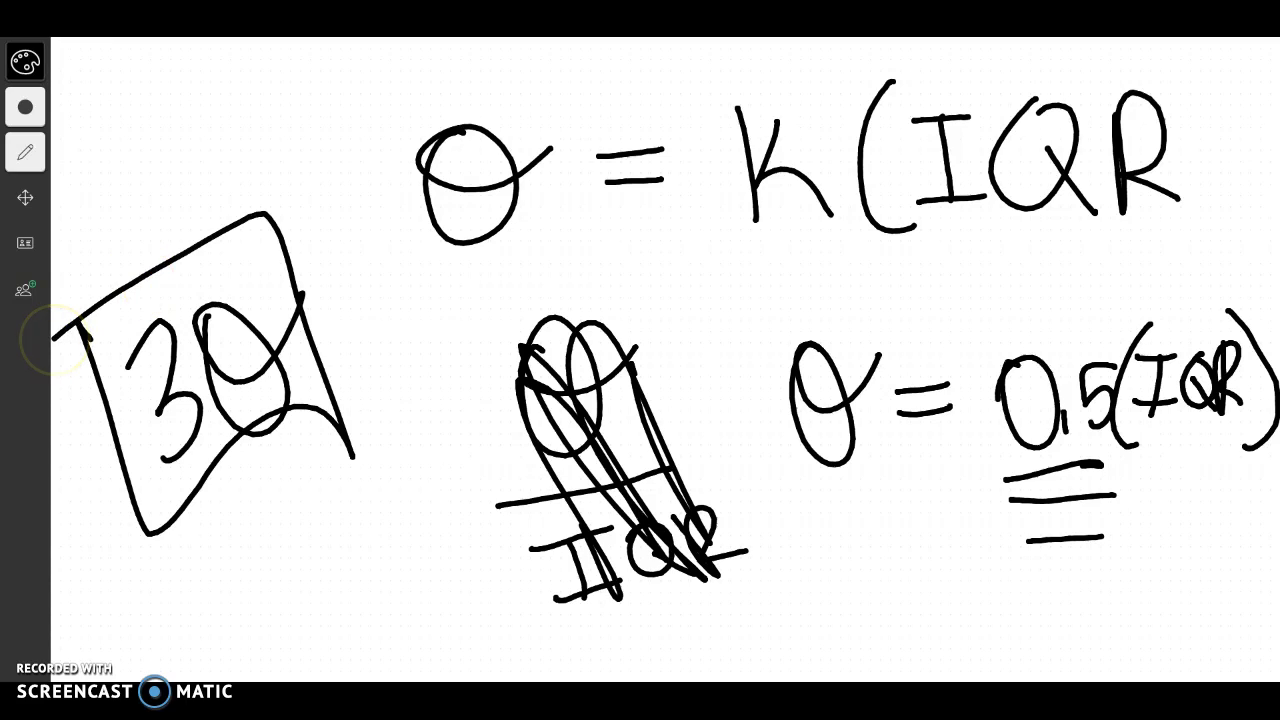